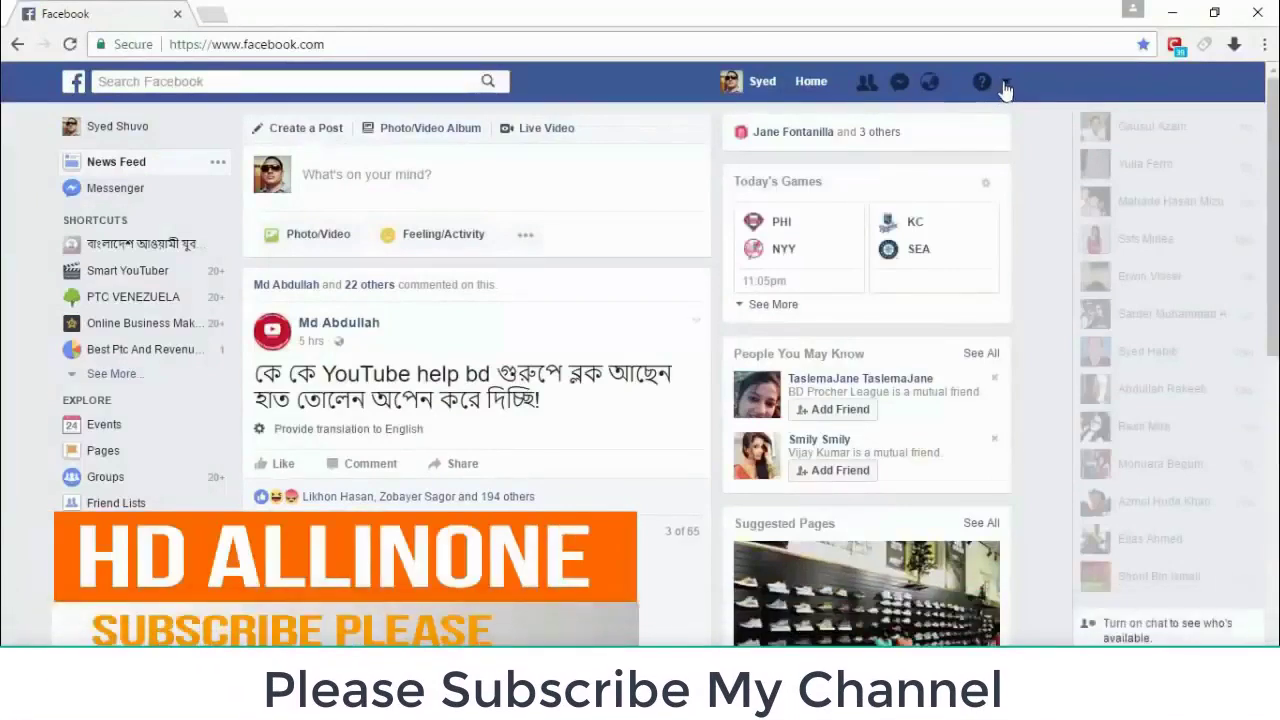
# - From the Best ptc and revenue share page, search for and open the Static HTML: iframe tabs app
pyautogui.click(1006, 86)
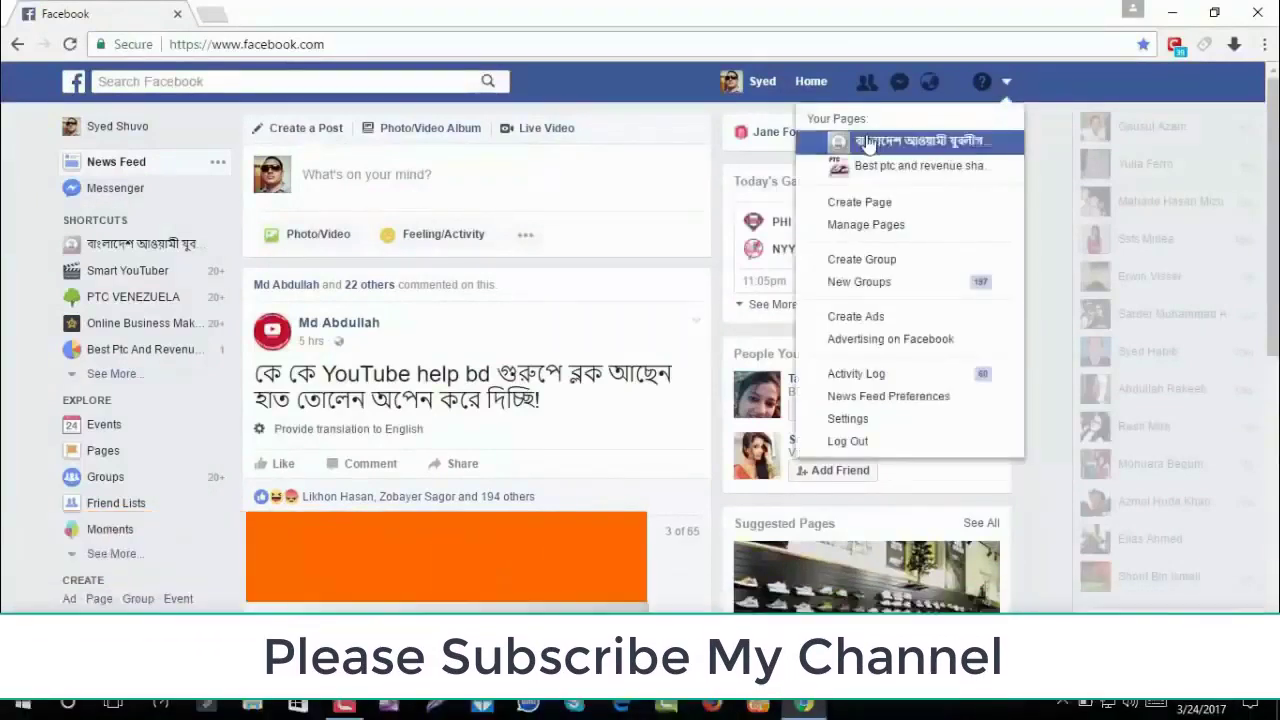
pyautogui.click(896, 172)
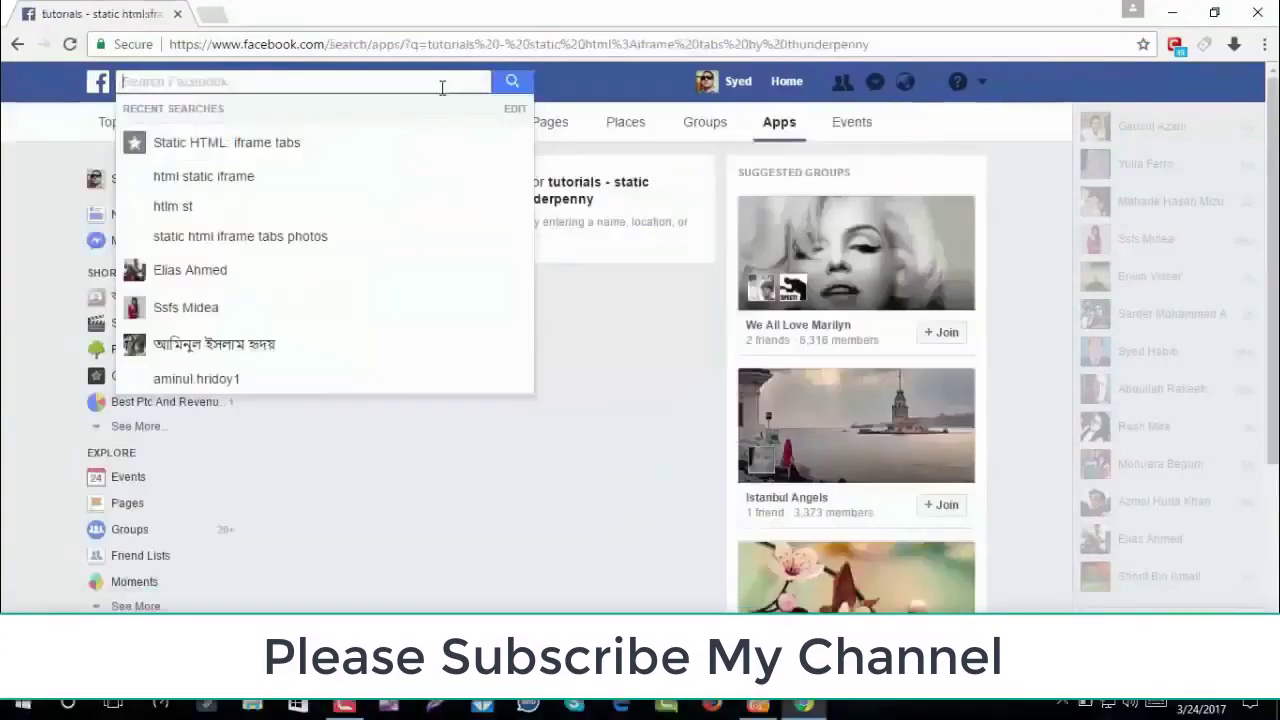
pyautogui.click(252, 155)
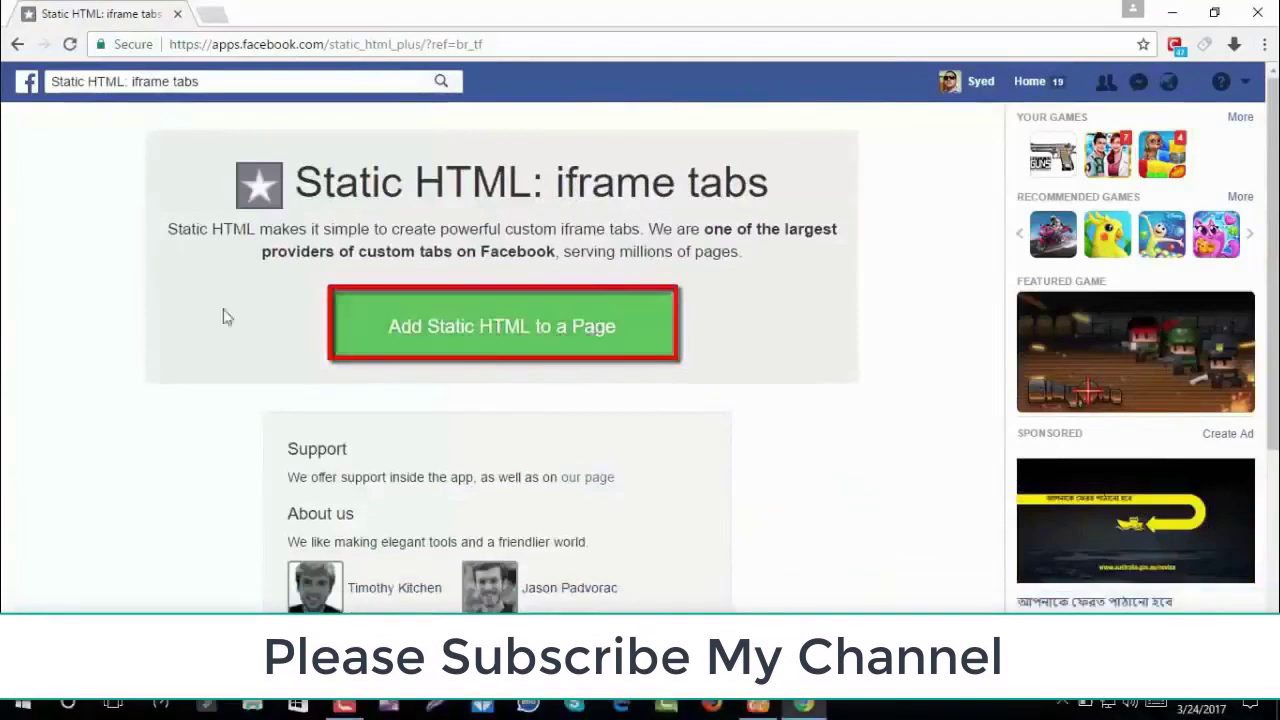
# - Pick Best ptc and revenue share as the target page and add the Static HTML page tab
pyautogui.click(507, 335)
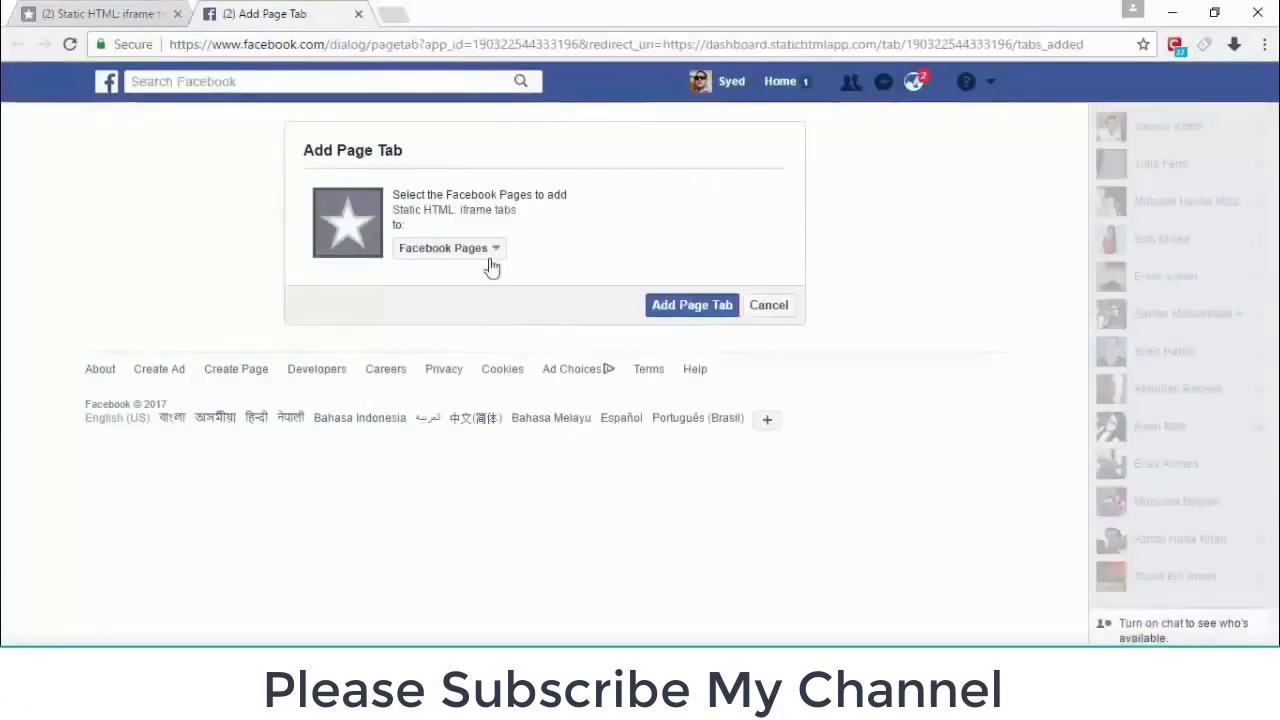
pyautogui.click(491, 257)
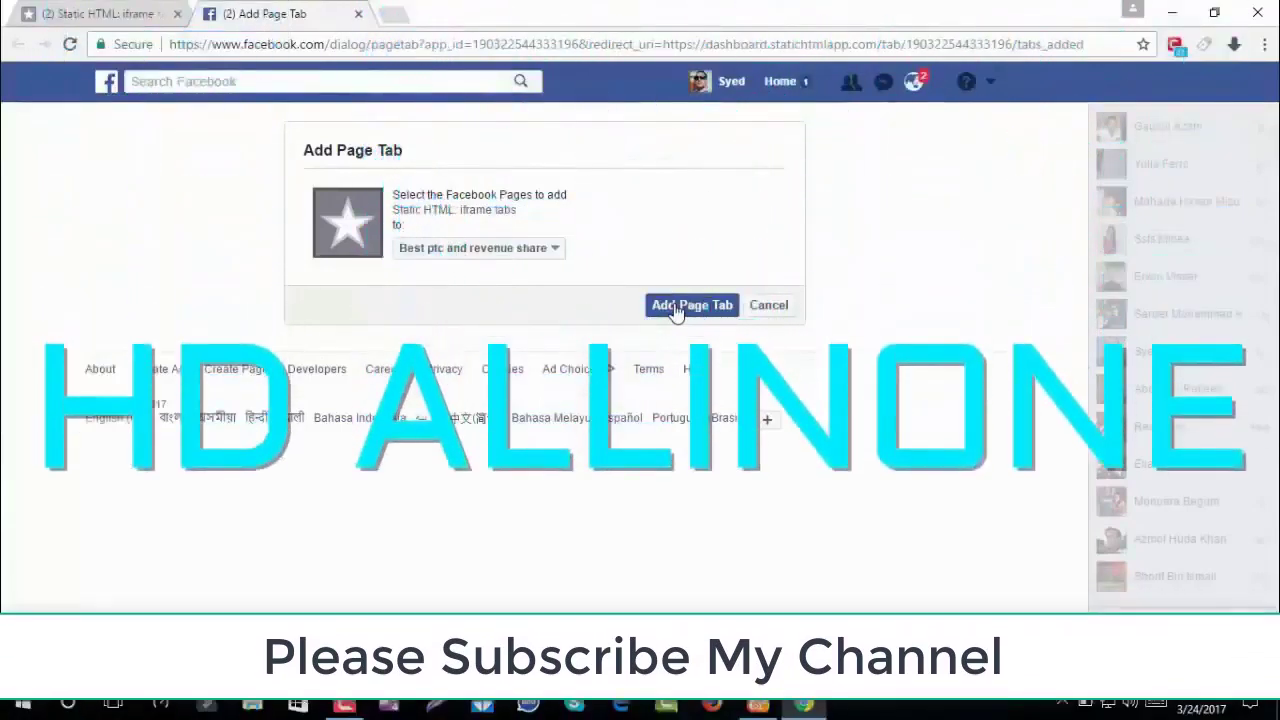
pyautogui.click(676, 306)
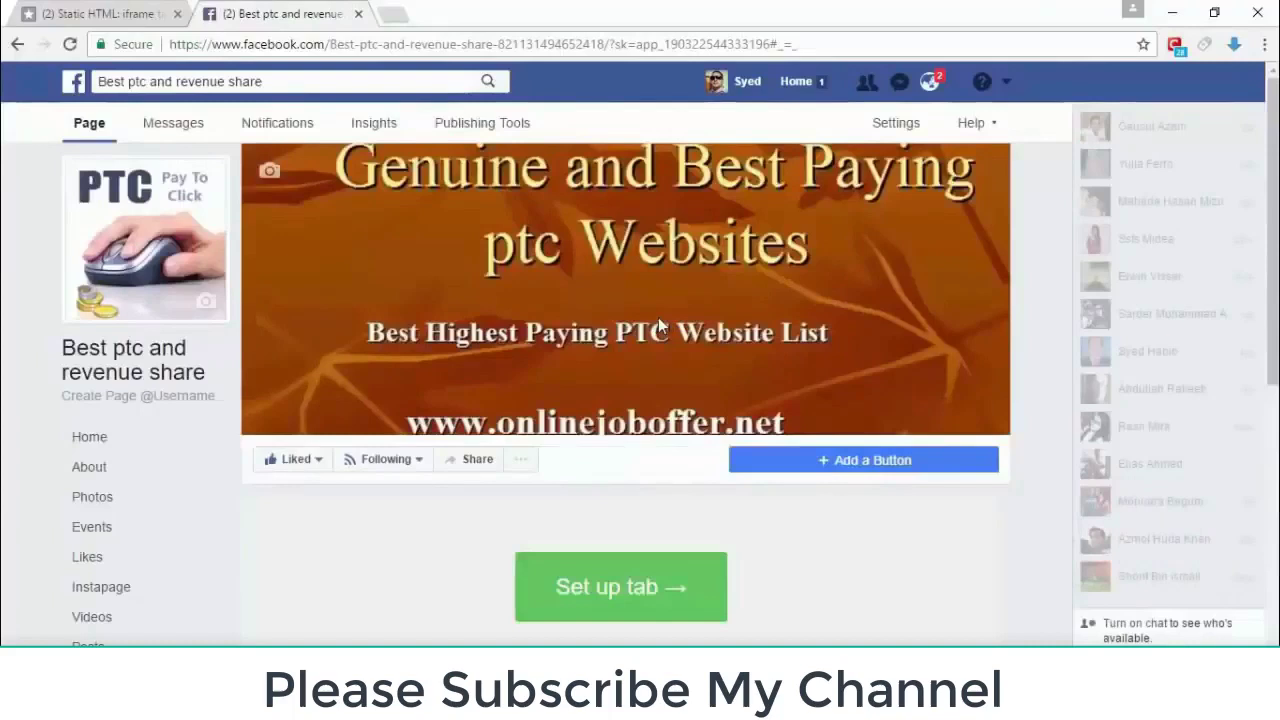
pyautogui.scroll(-1, 640, 370)
pyautogui.scroll(-1, 625, 418)
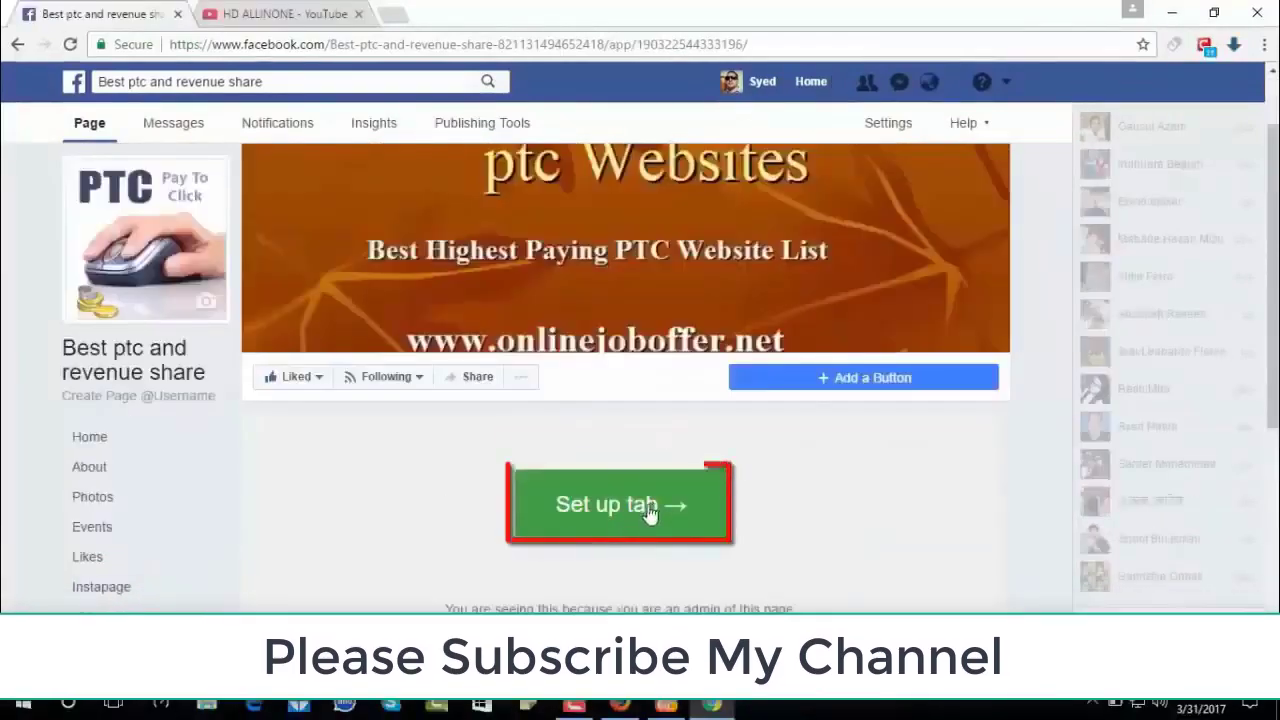
# - Open the new tab's setup and select all the placeholder text in index.html
pyautogui.click(648, 515)
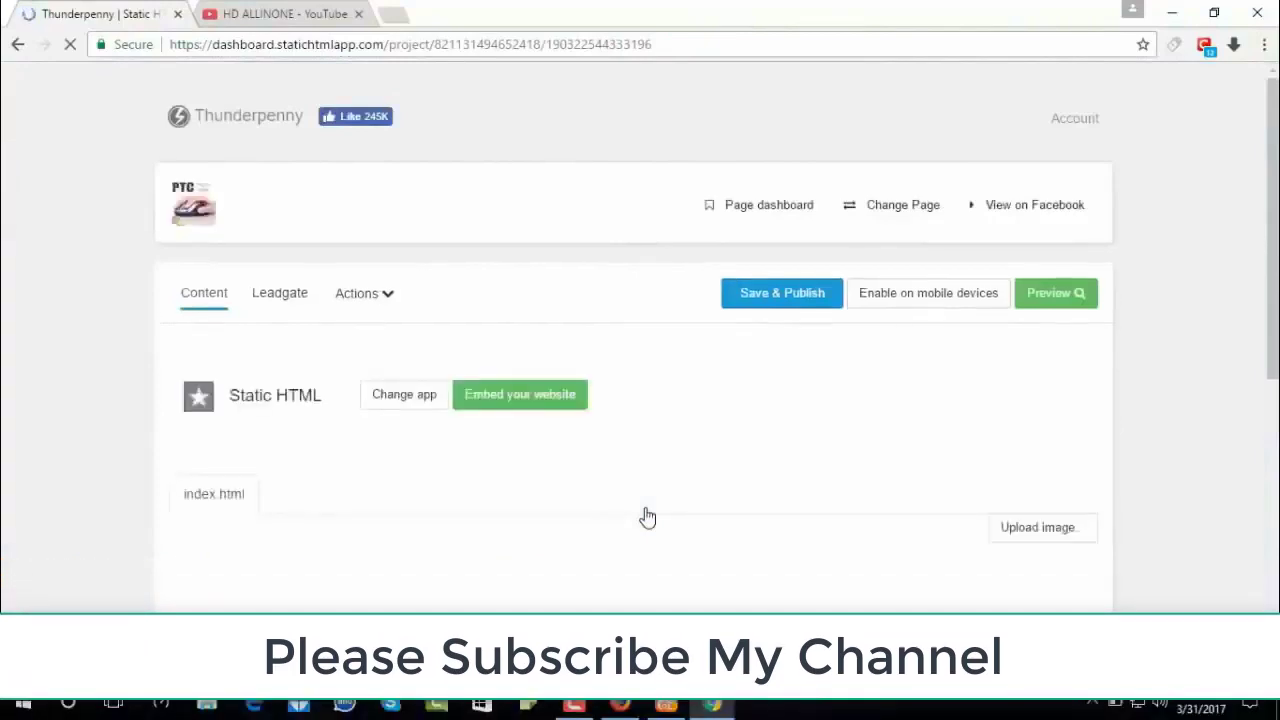
pyautogui.scroll(-2, 1265, 588)
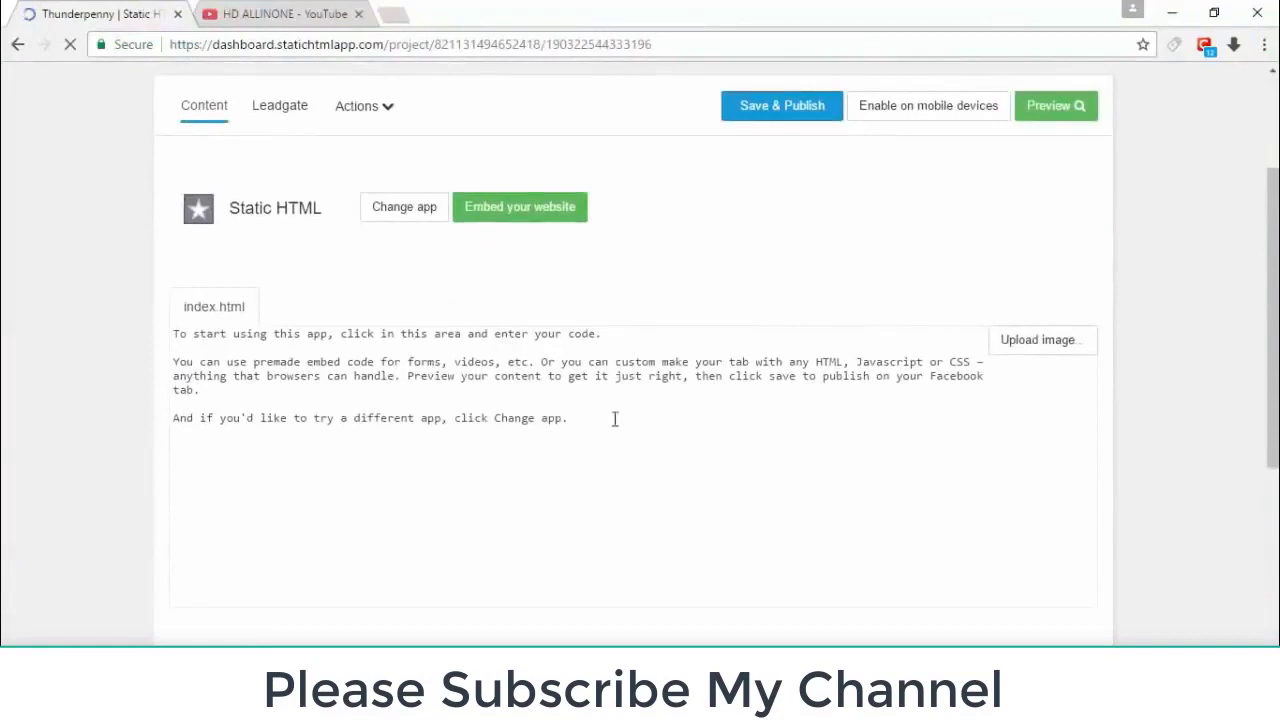
pyautogui.moveTo(476, 403); pyautogui.dragTo(172, 334)
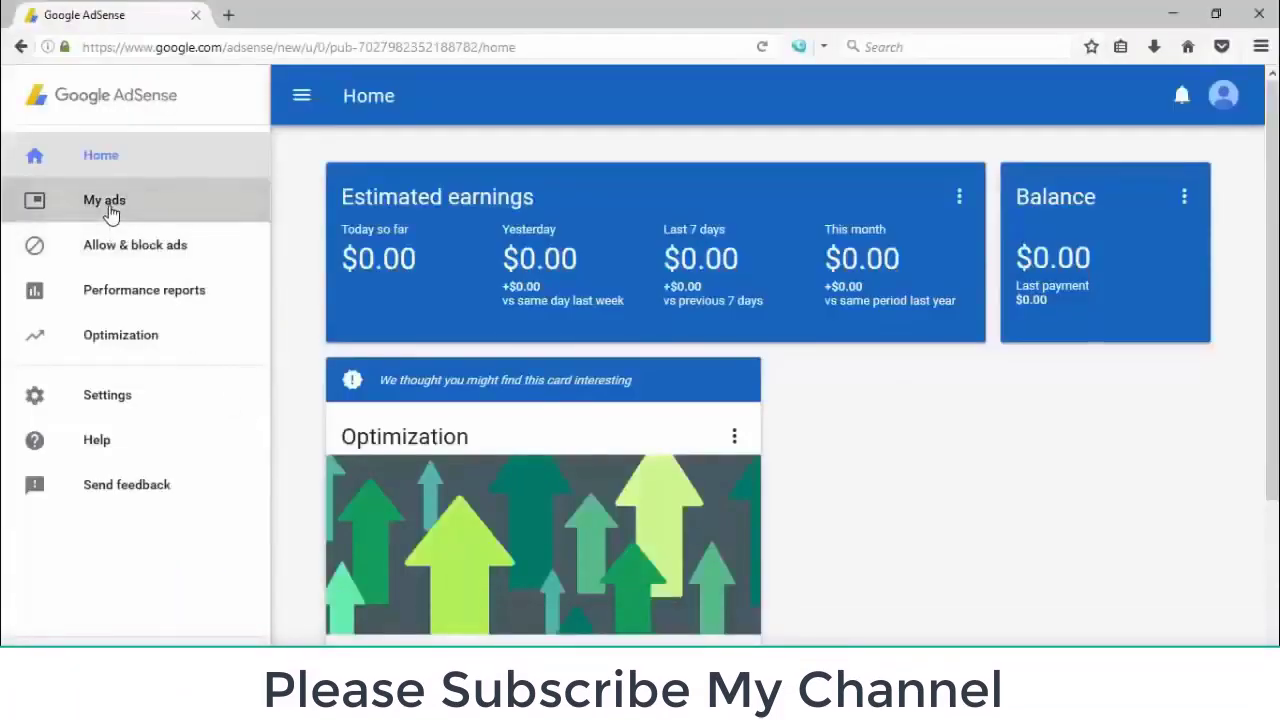
# - Start a new AdSense ad unit named 'my intro' with responsive size and text and display ads
pyautogui.click(112, 214)
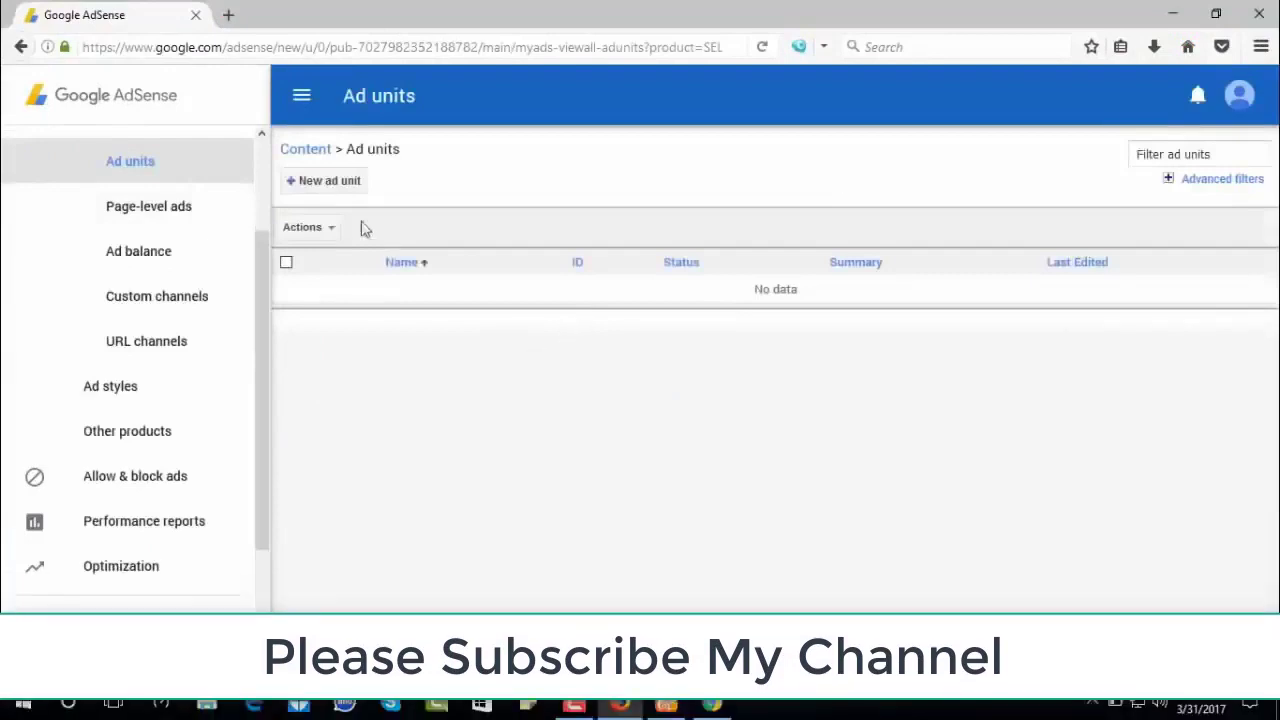
pyautogui.click(322, 183)
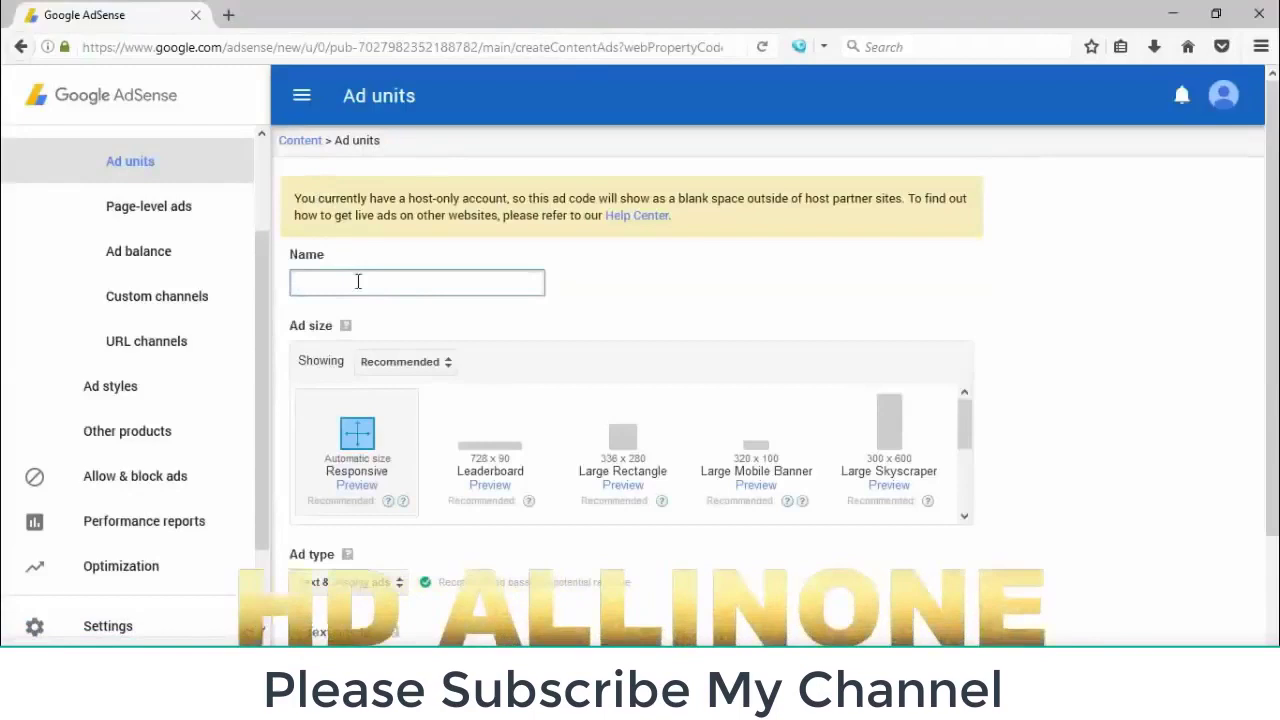
pyautogui.click(358, 282)
pyautogui.write('m')
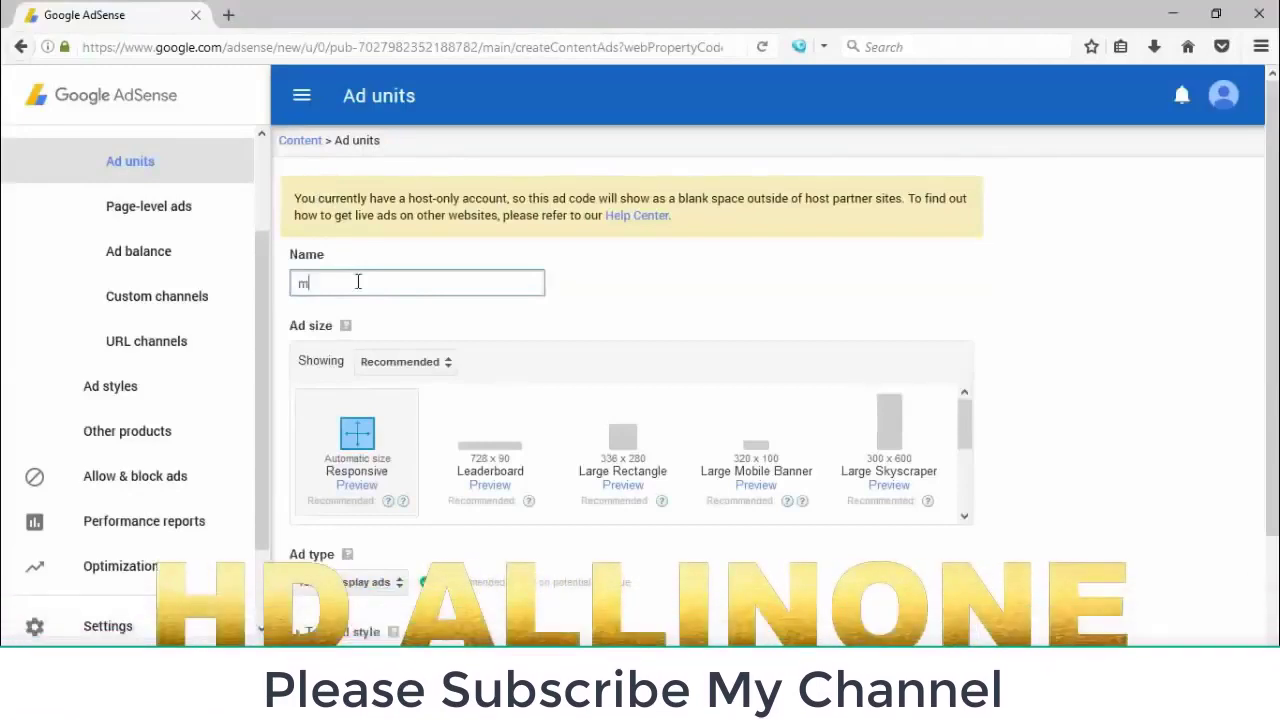
pyautogui.write('y in')
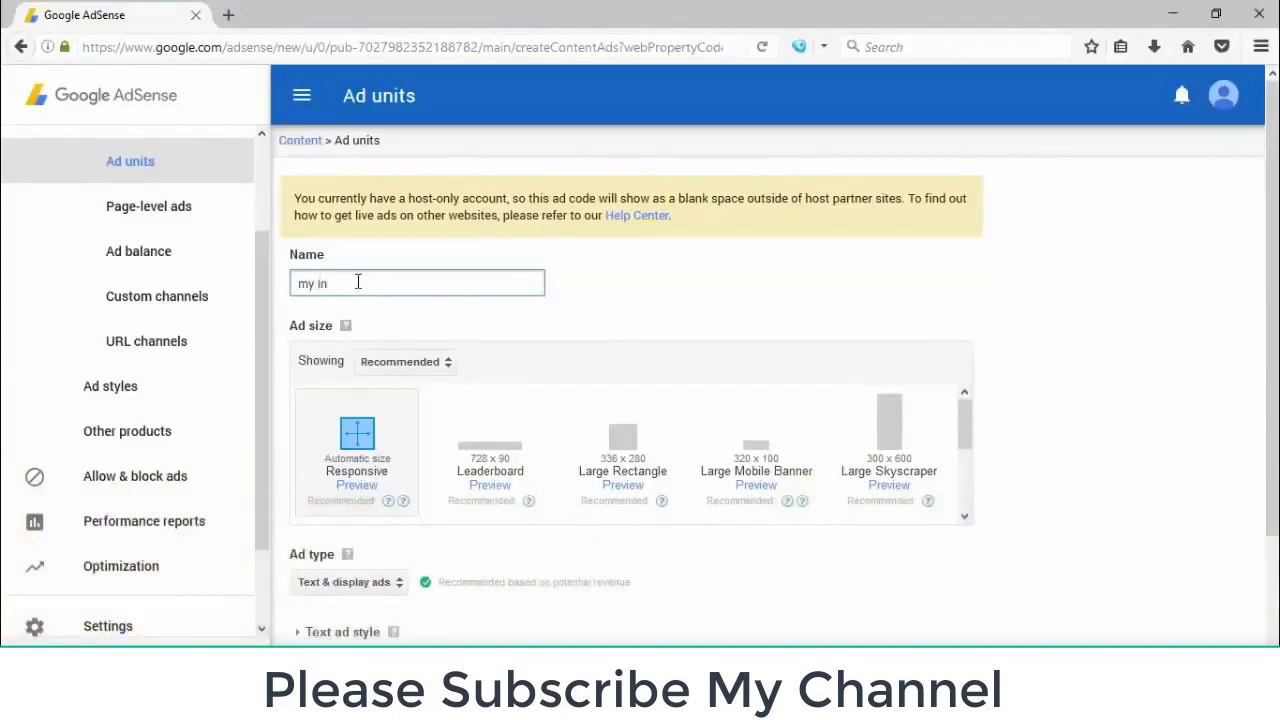
pyautogui.write('tro')
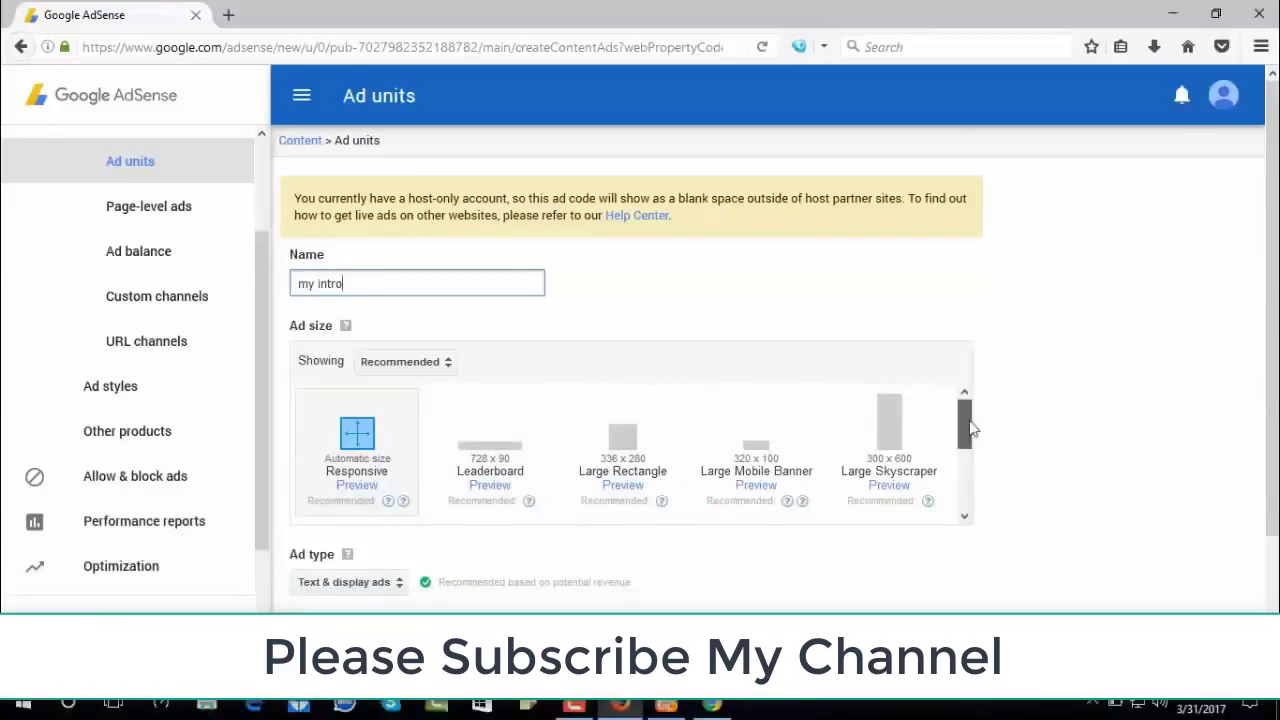
pyautogui.moveTo(965, 428); pyautogui.dragTo(249, 509)
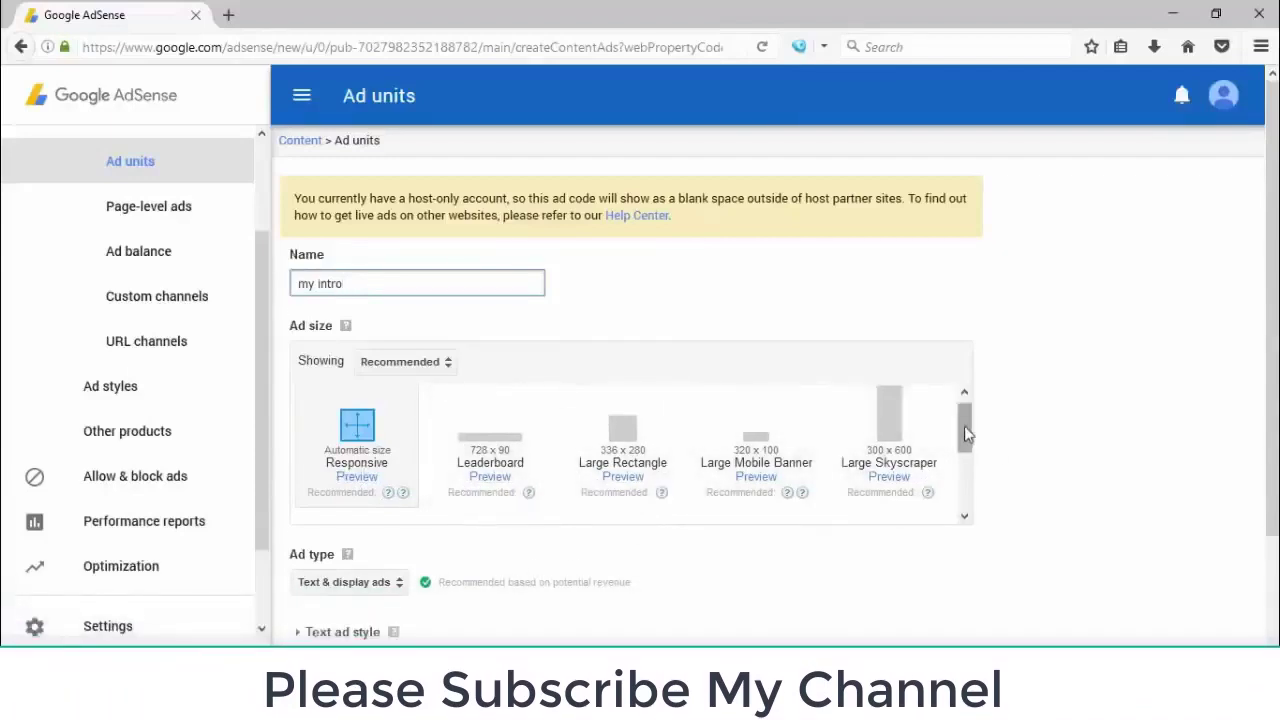
pyautogui.scroll(-2, 420, 500)
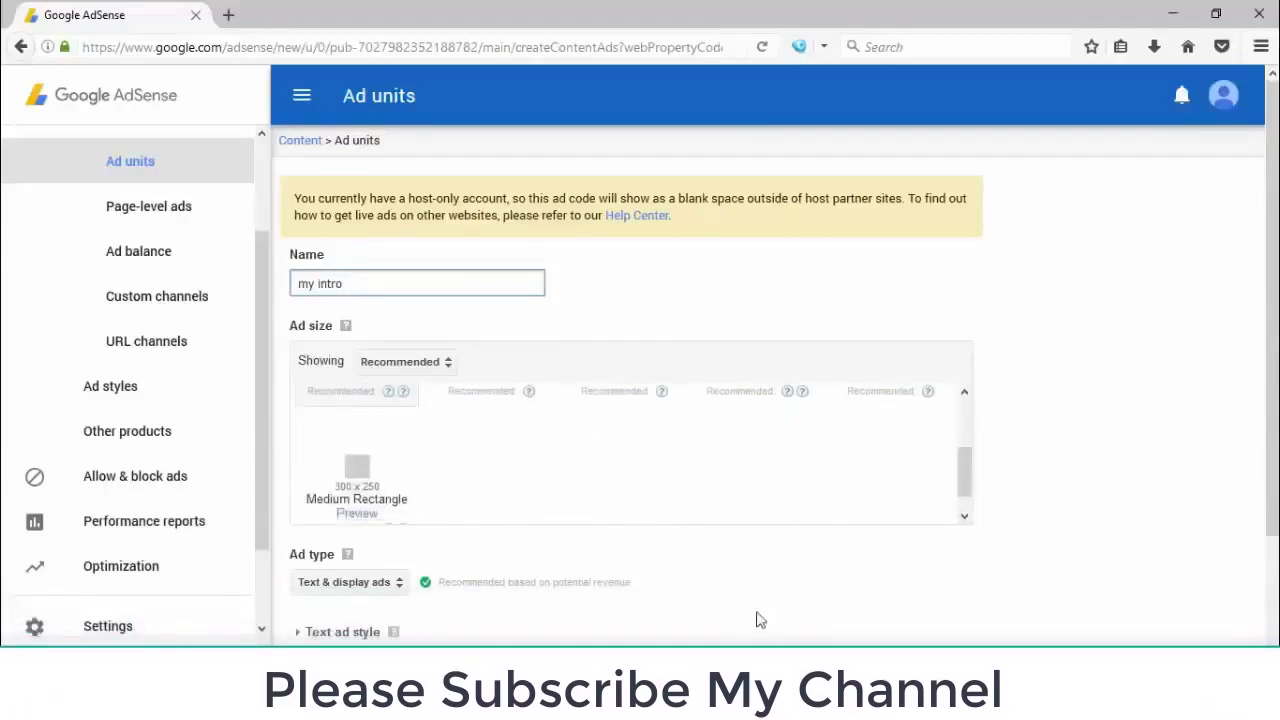
pyautogui.scroll(-3, 757, 620)
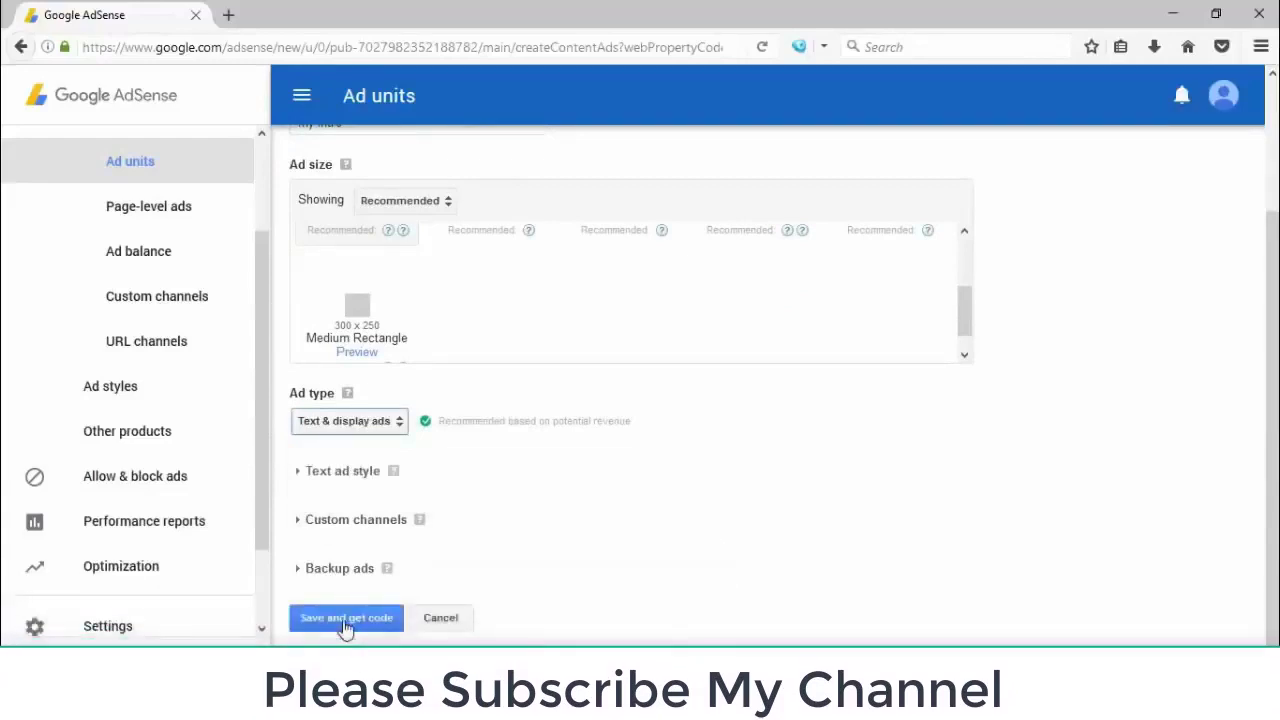
# - Save the 'my intro' ad unit and copy its generated ad code
pyautogui.click(345, 620)
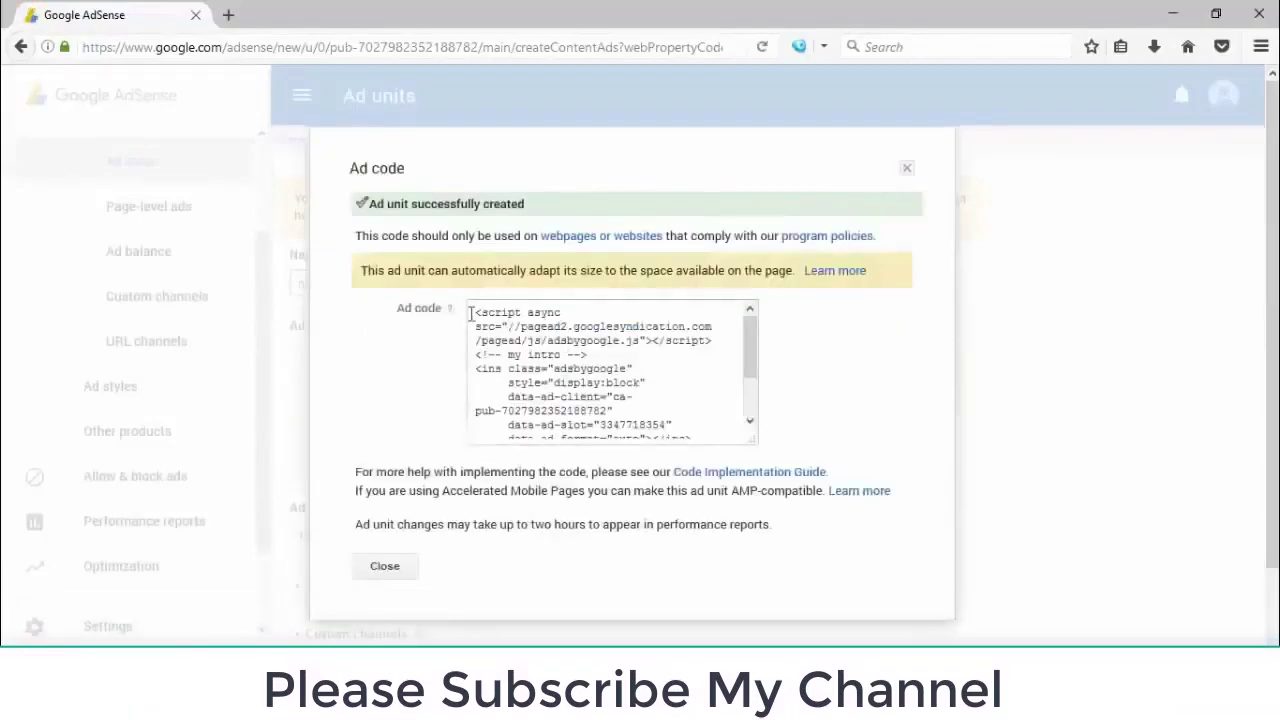
pyautogui.moveTo(470, 312); pyautogui.dragTo(650, 467)
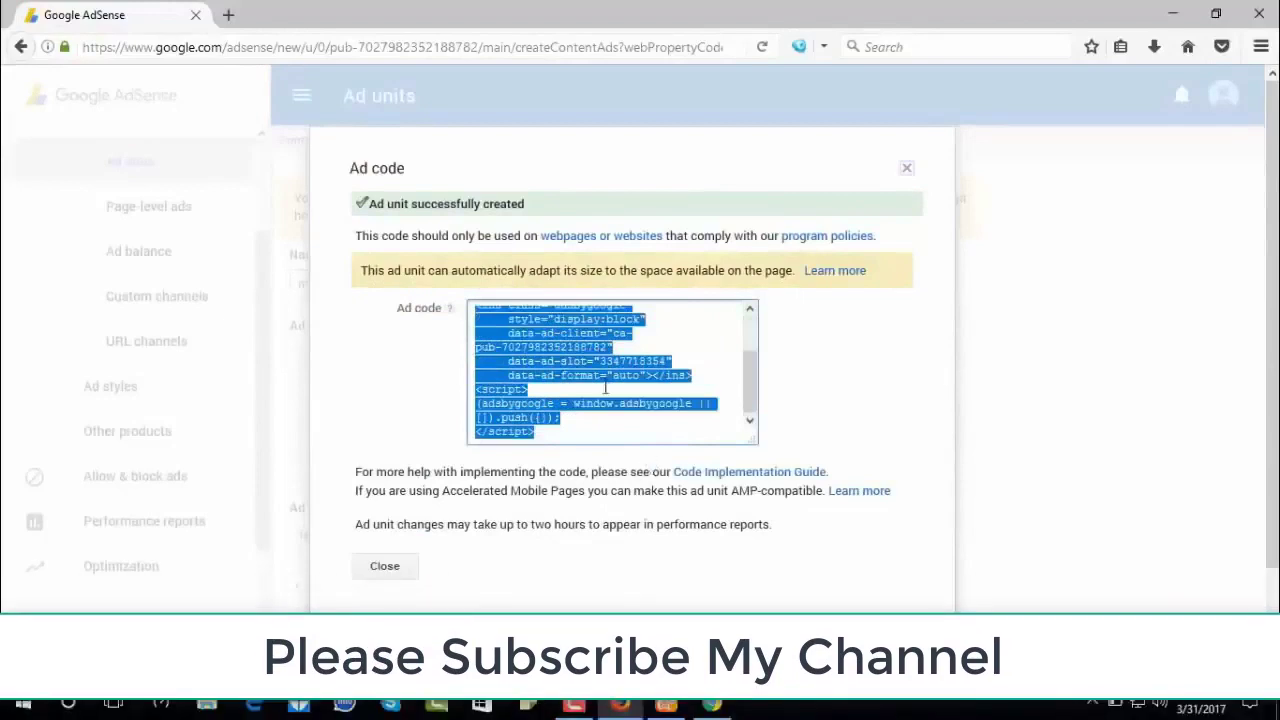
pyautogui.rightClick(605, 390)
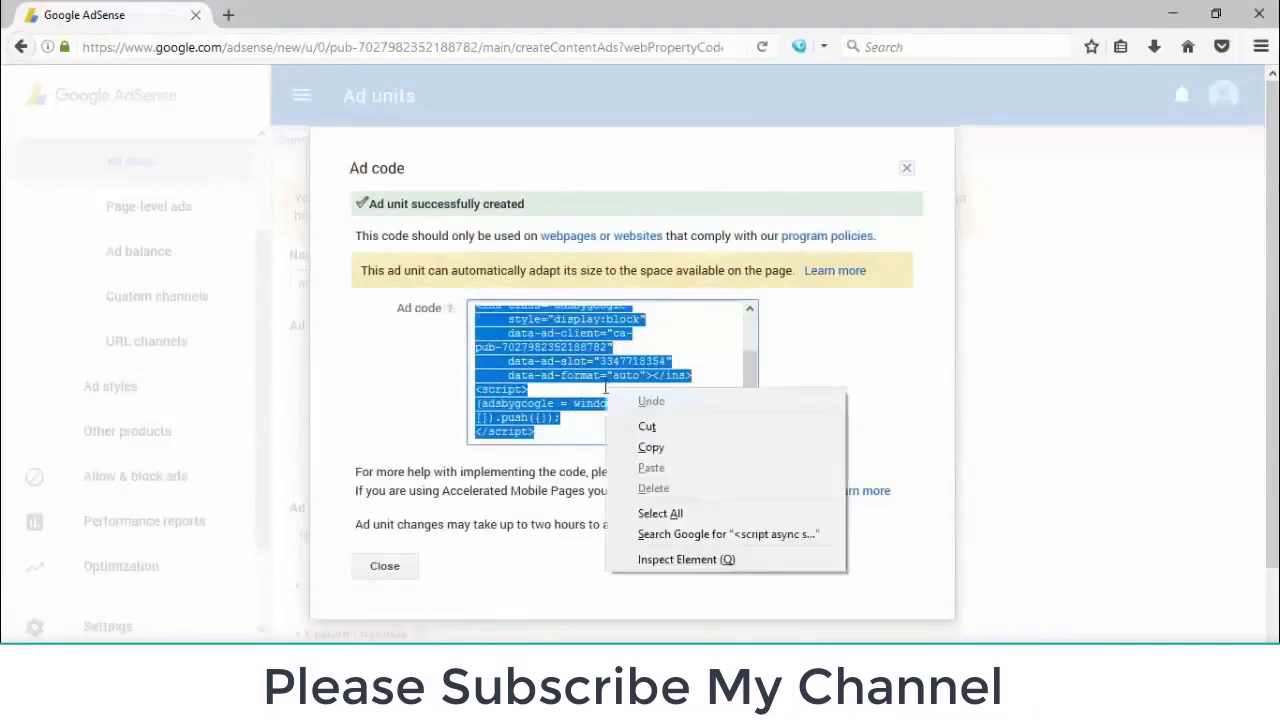
pyautogui.click(652, 448)
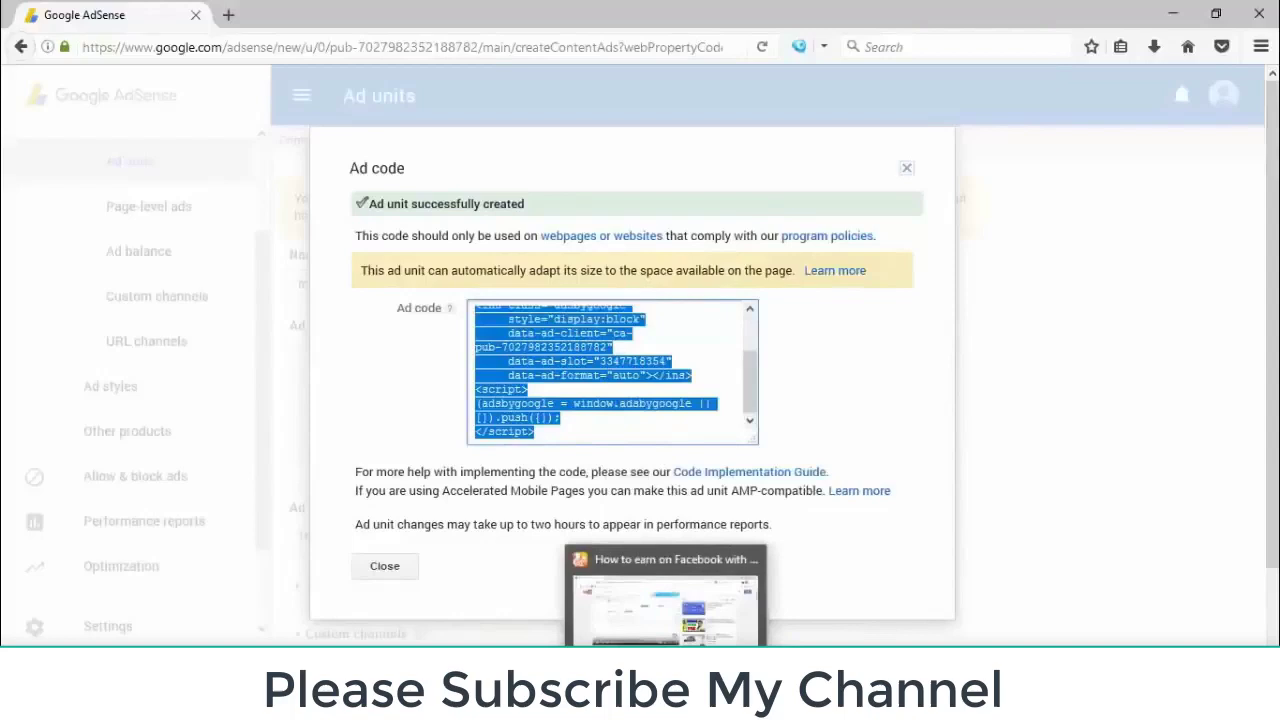
# - Paste the AdSense ad code at the start of index.html, replacing the placeholder
pyautogui.click(712, 595)
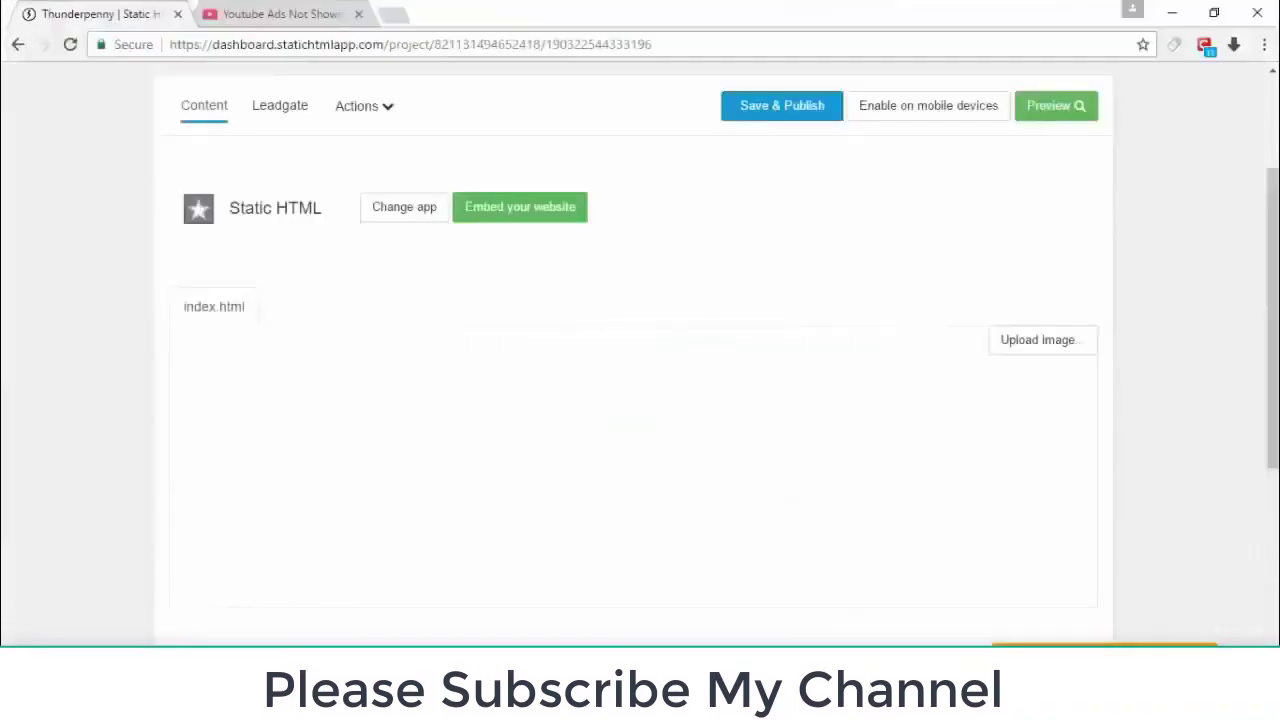
pyautogui.rightClick(199, 347)
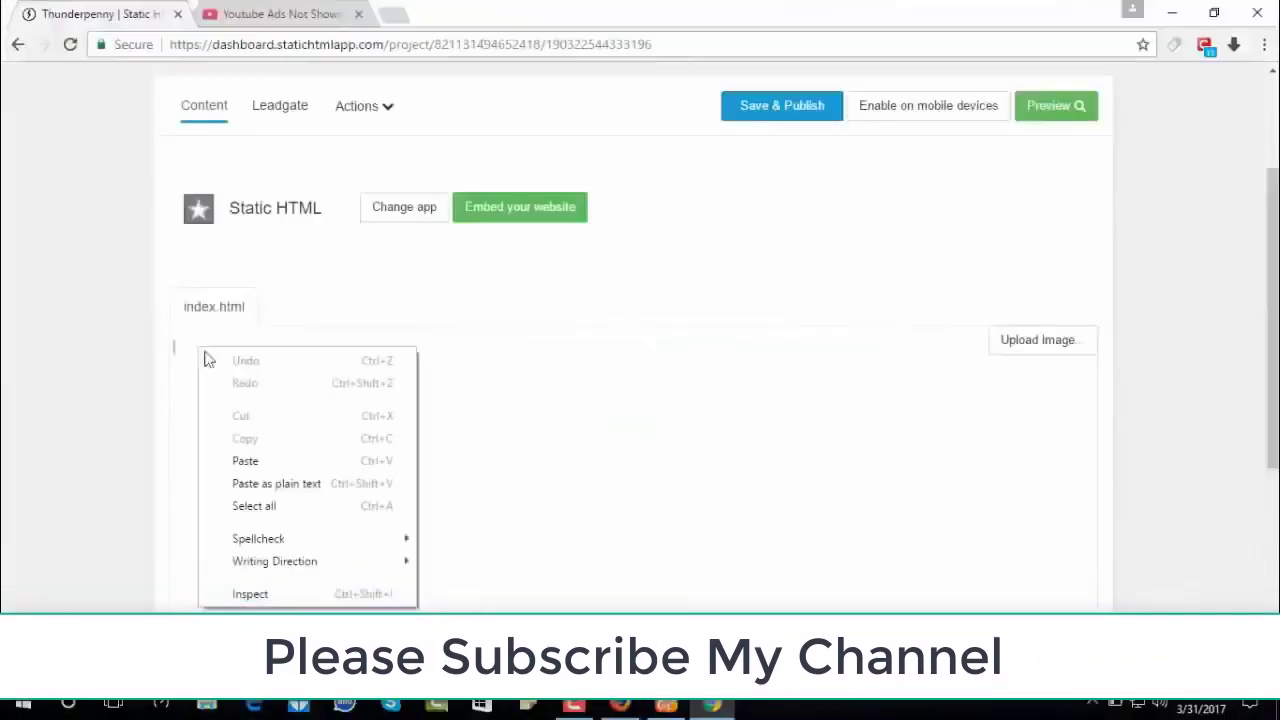
pyautogui.click(175, 347)
pyautogui.rightClick(177, 340)
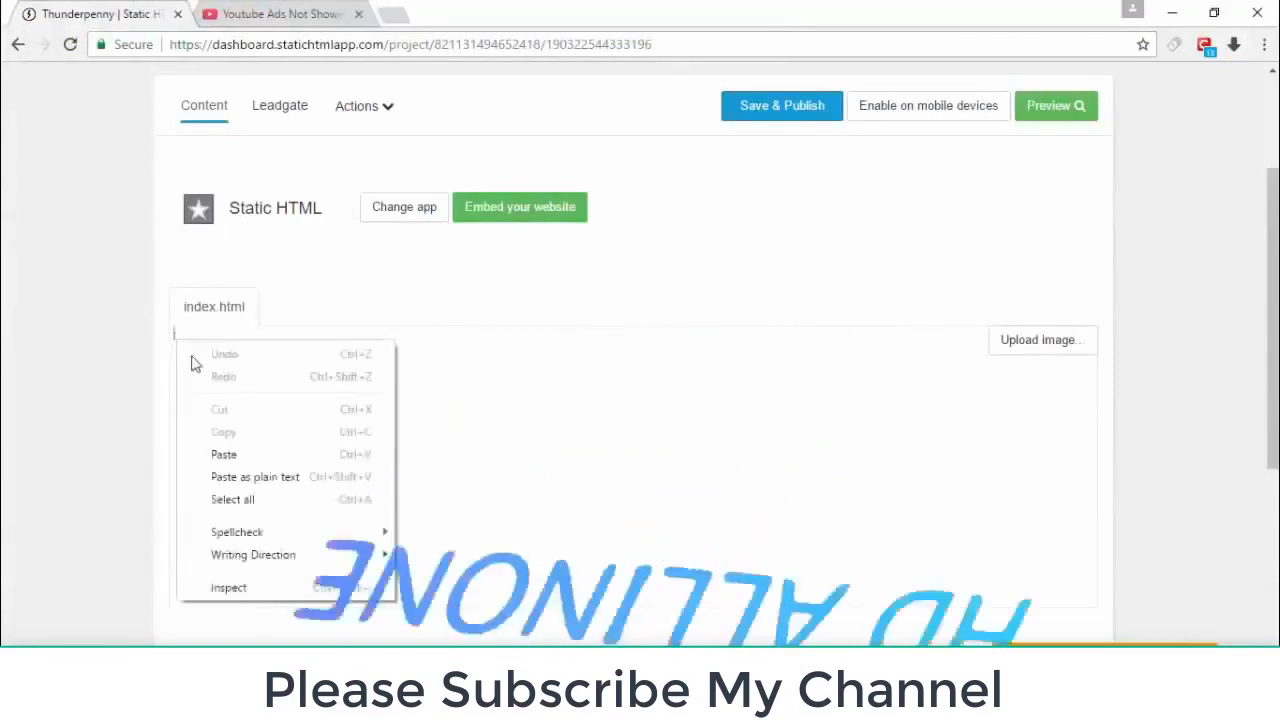
pyautogui.click(226, 451)
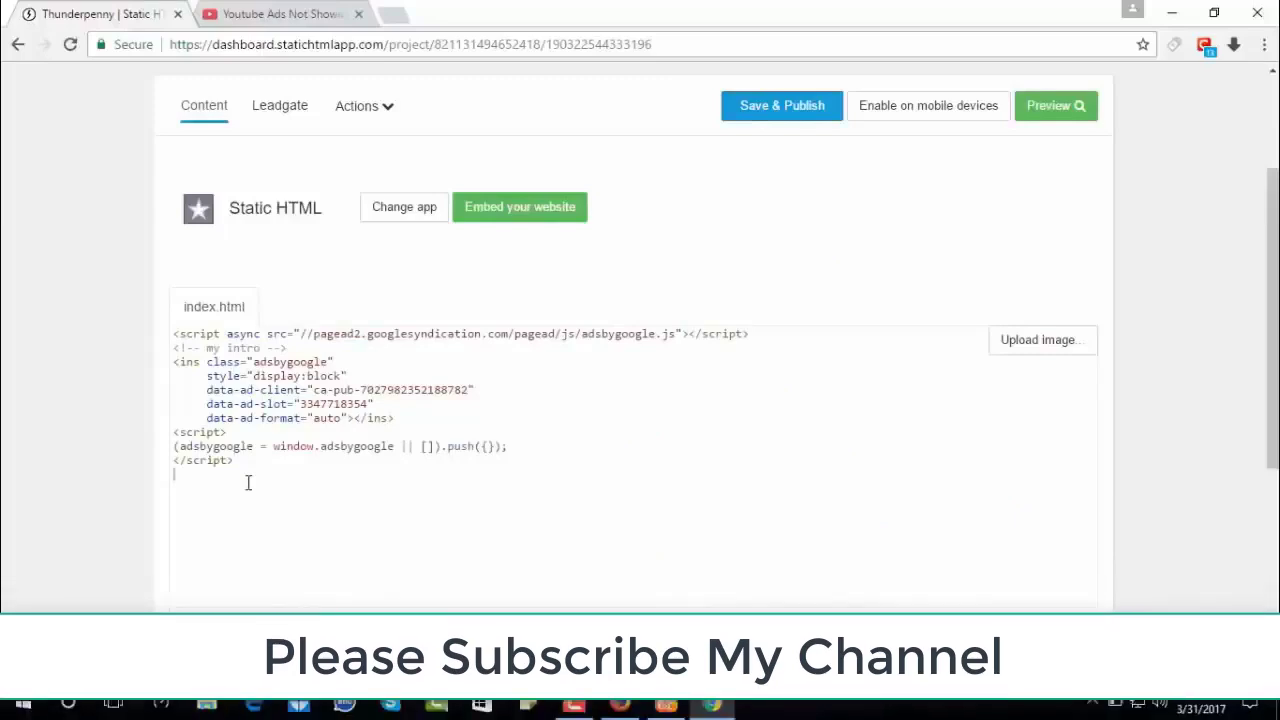
# - Copy the YouTube video's embed code from the player's context menu
pyautogui.click(265, 10)
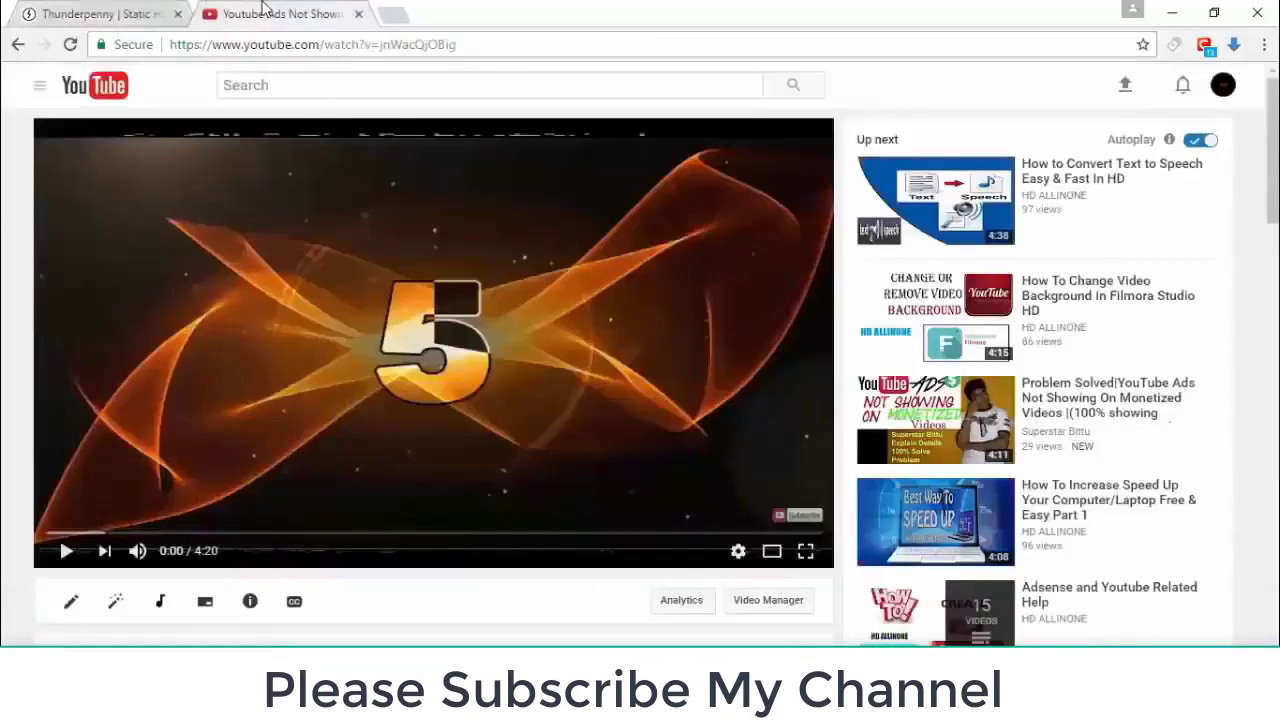
pyautogui.rightClick(366, 331)
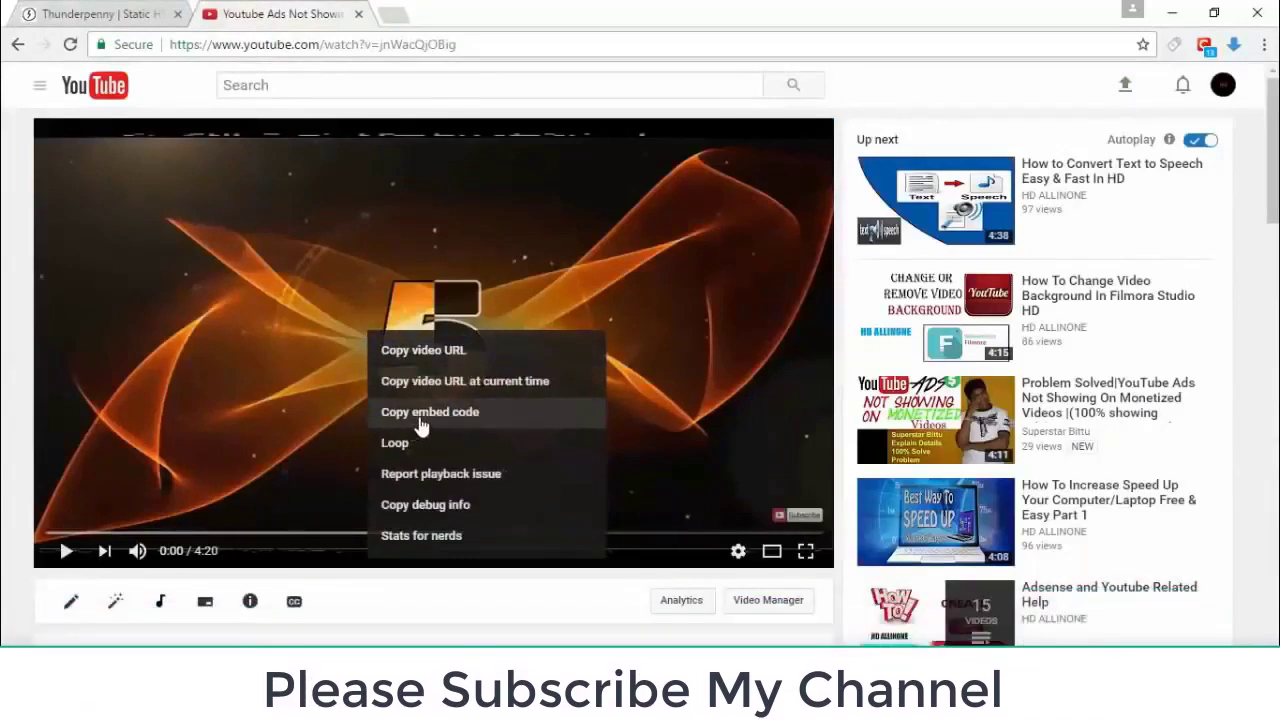
pyautogui.click(440, 424)
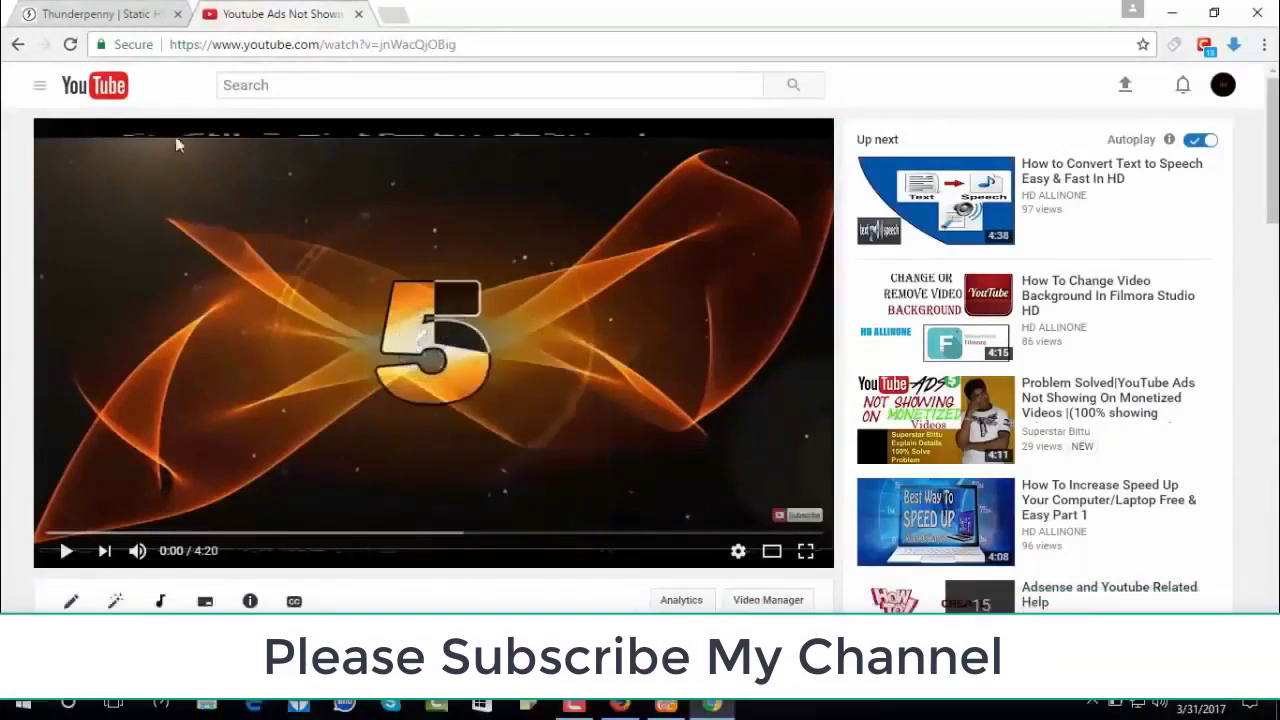
pyautogui.click(113, 16)
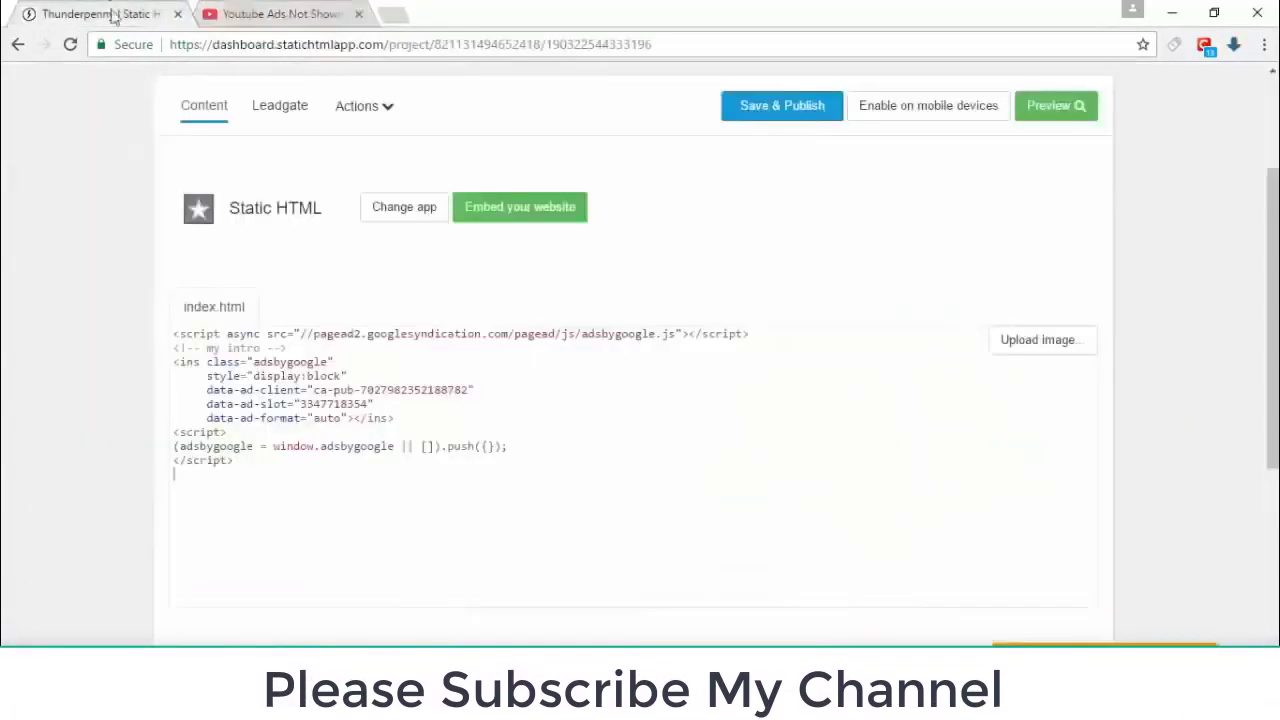
# - Paste the YouTube iframe below the ad code, removing the blank line and stray character
pyautogui.rightClick(212, 501)
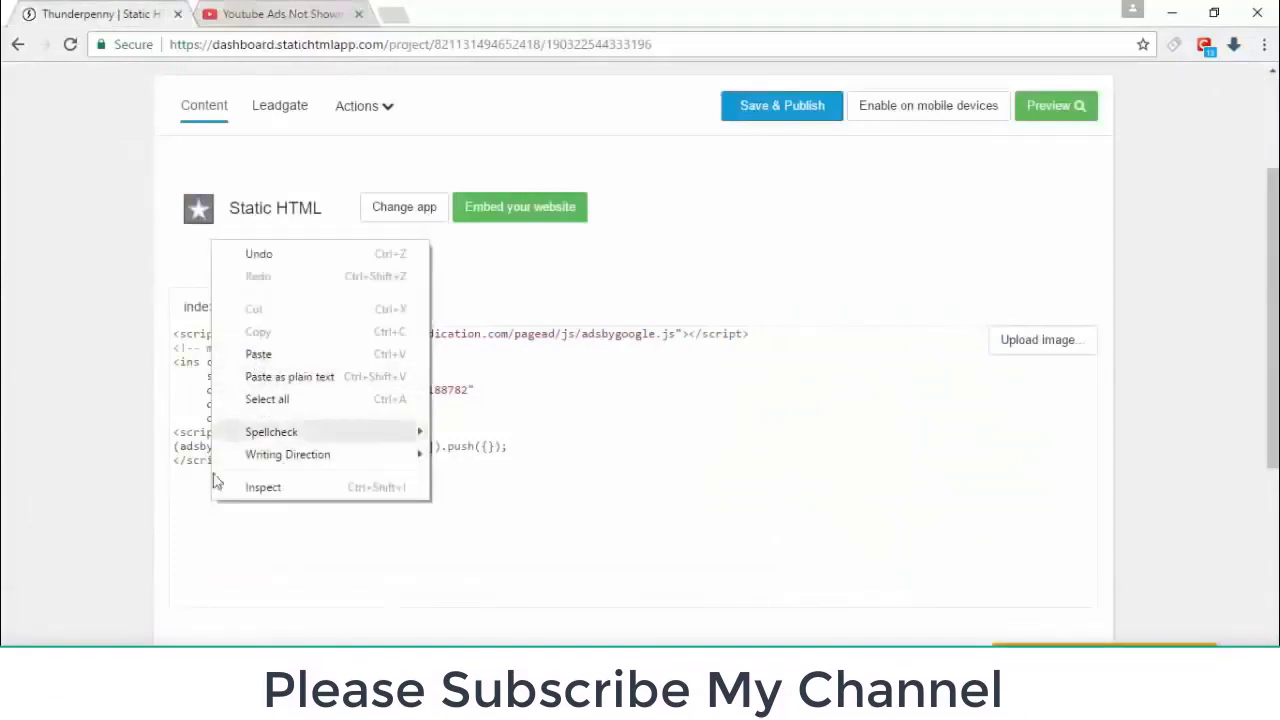
pyautogui.click(258, 354)
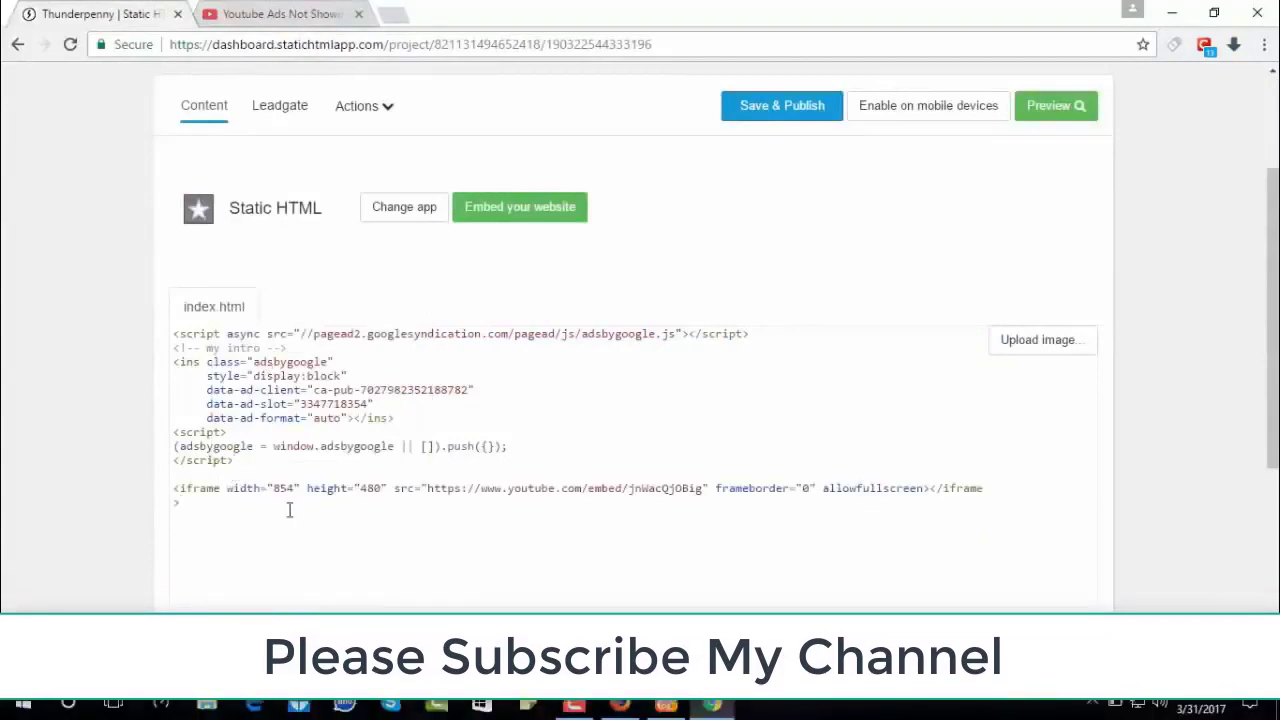
pyautogui.press('Delete')
pyautogui.write(',')
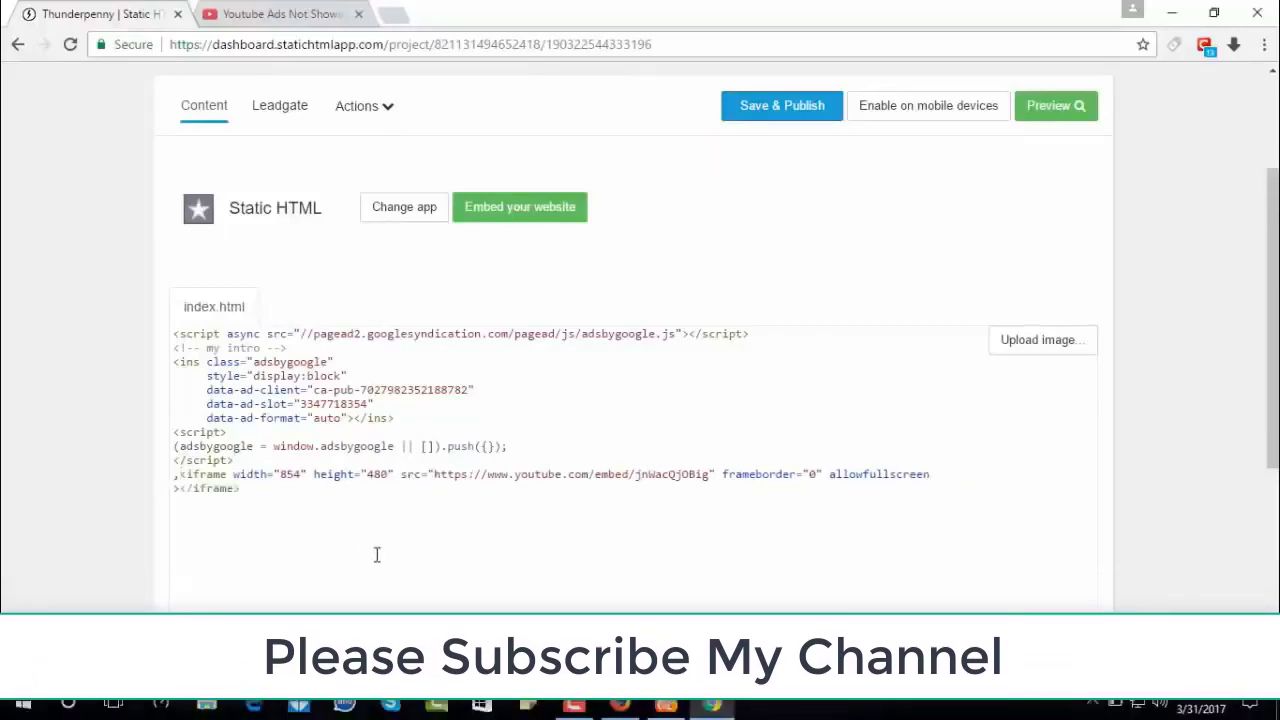
pyautogui.press('BackSpace')
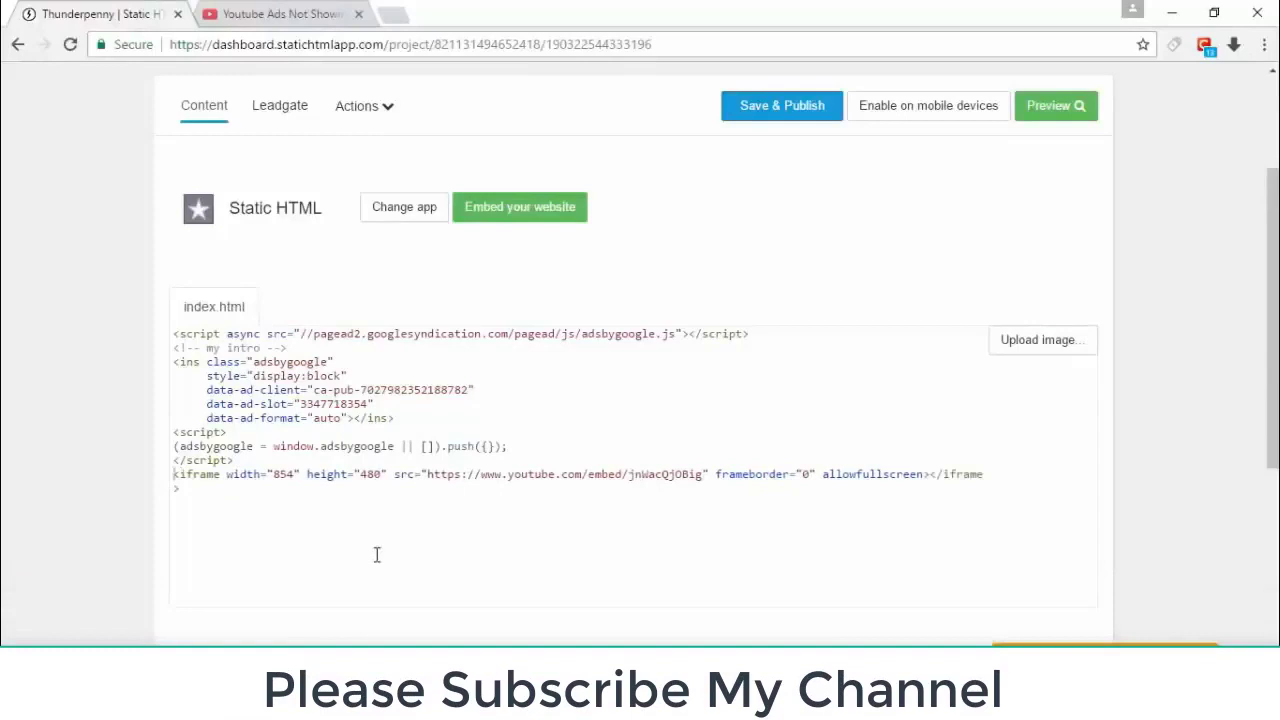
# - Wrap the video in center tags, save and publish, and generate the mobile link
pyautogui.write('</')
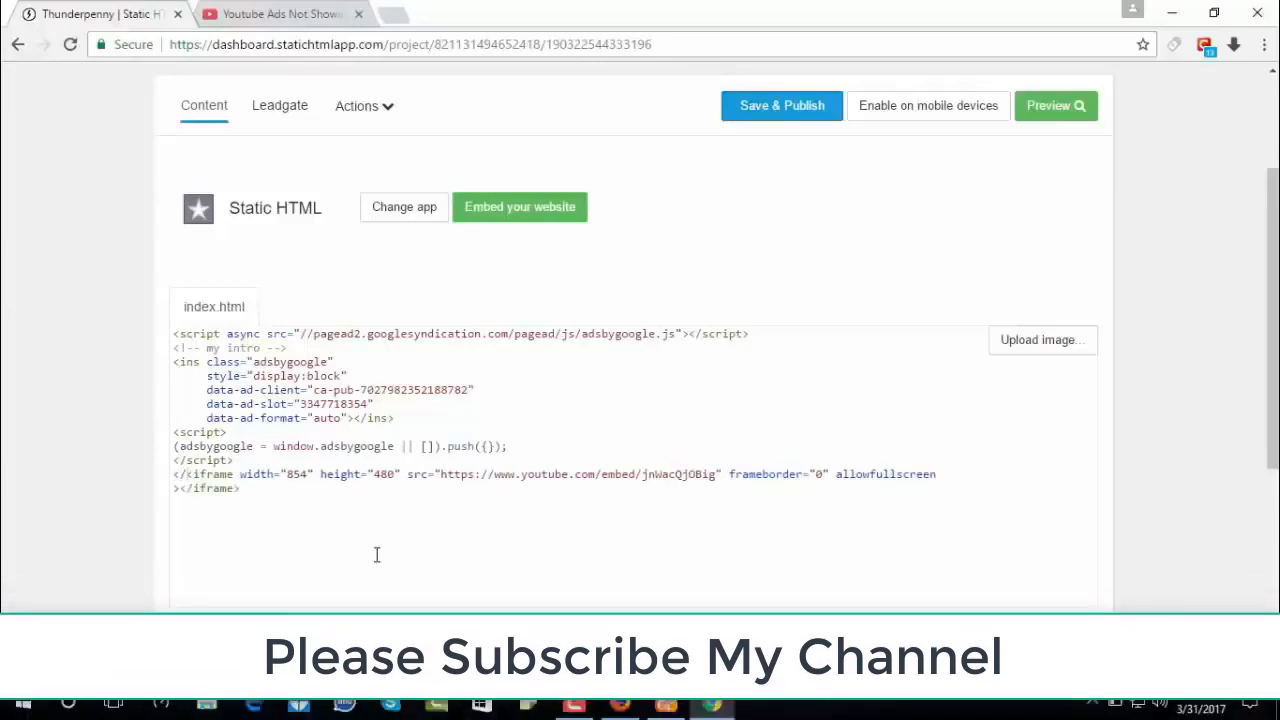
pyautogui.write('cent')
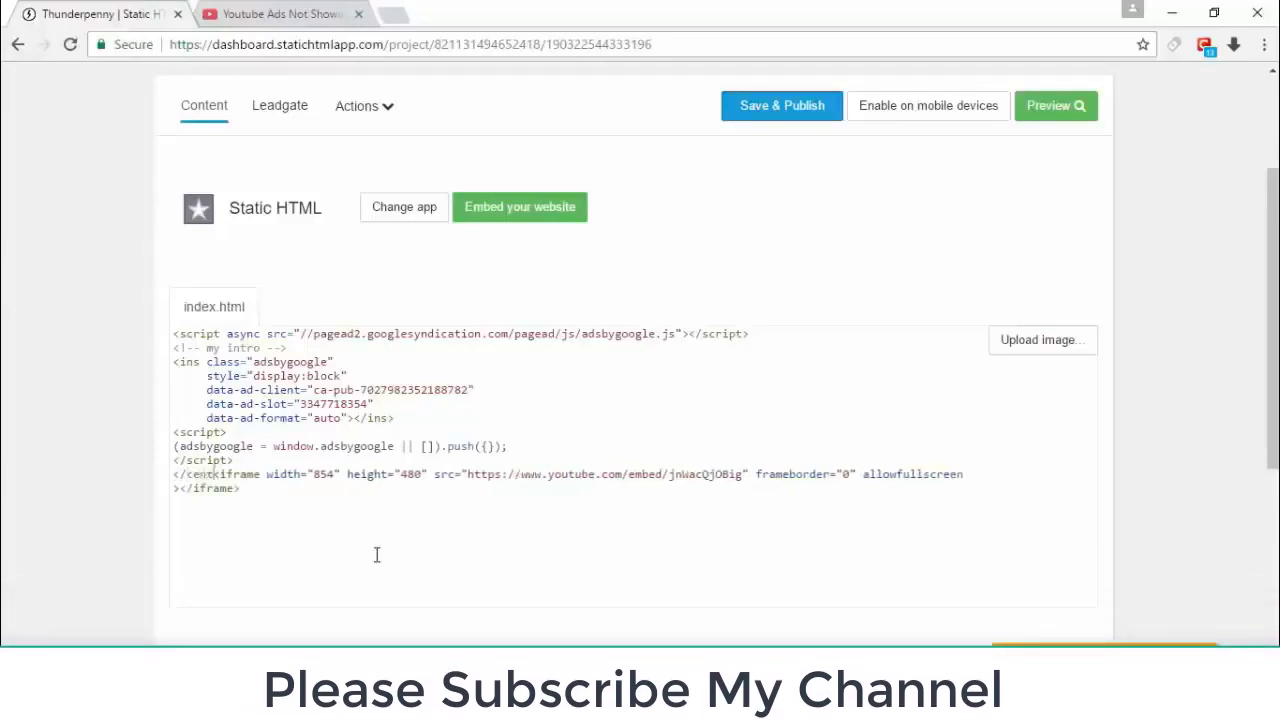
pyautogui.write('er')
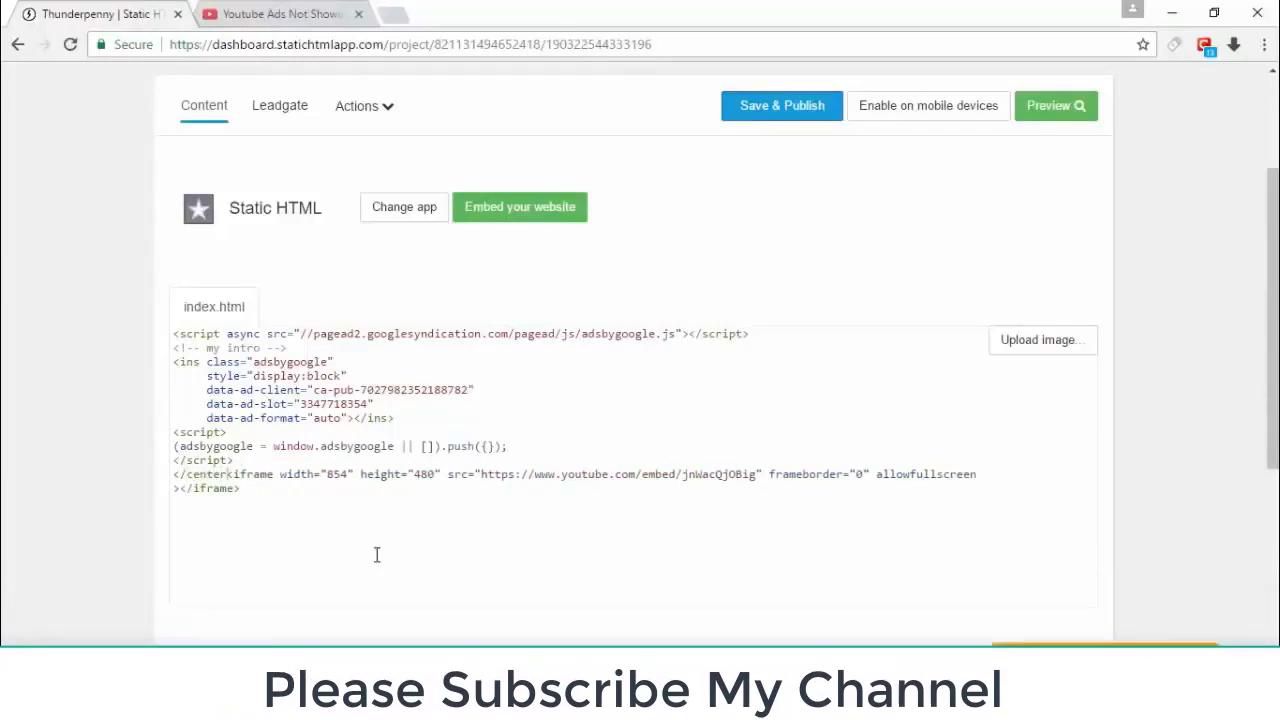
pyautogui.write('>')
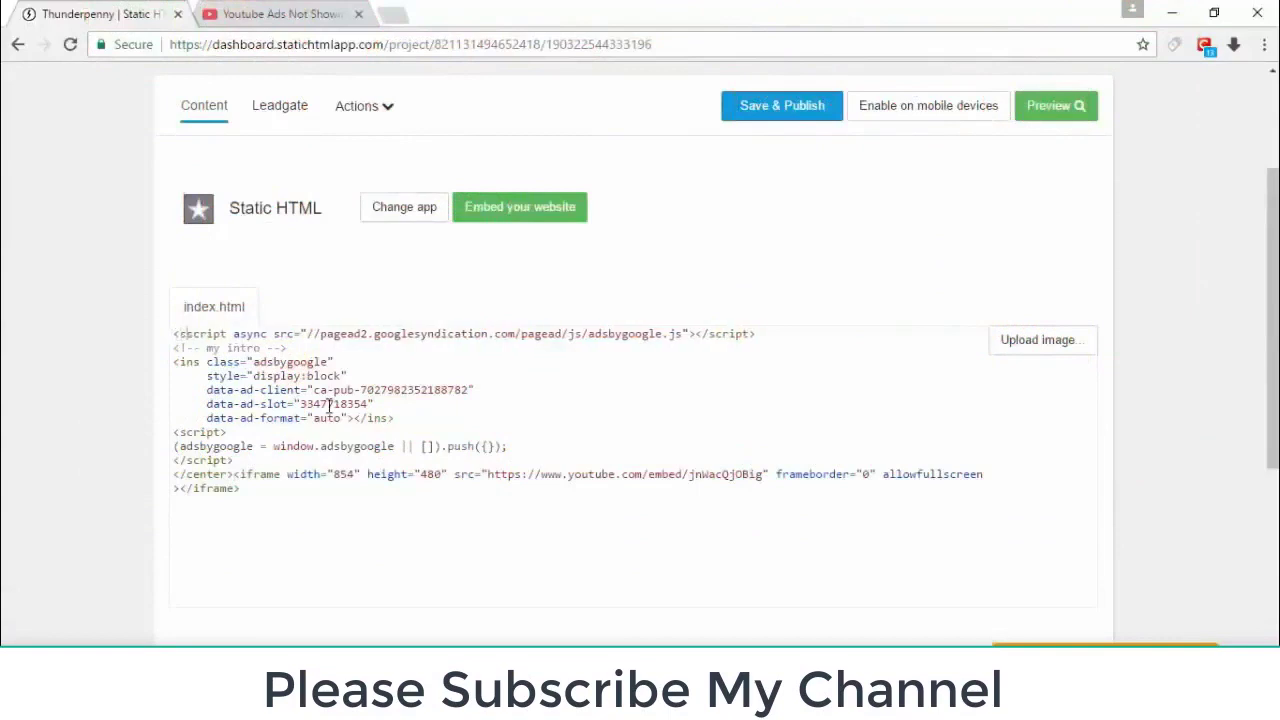
pyautogui.write('center></center>')
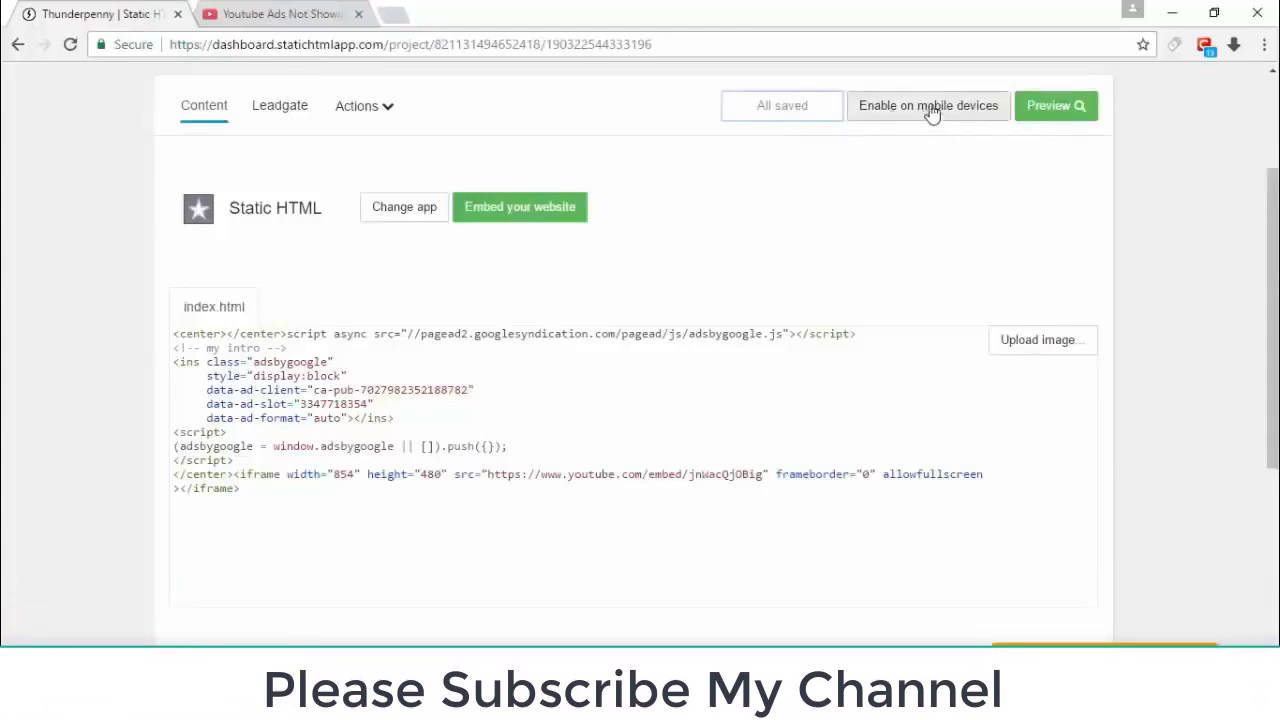
pyautogui.click(931, 113)
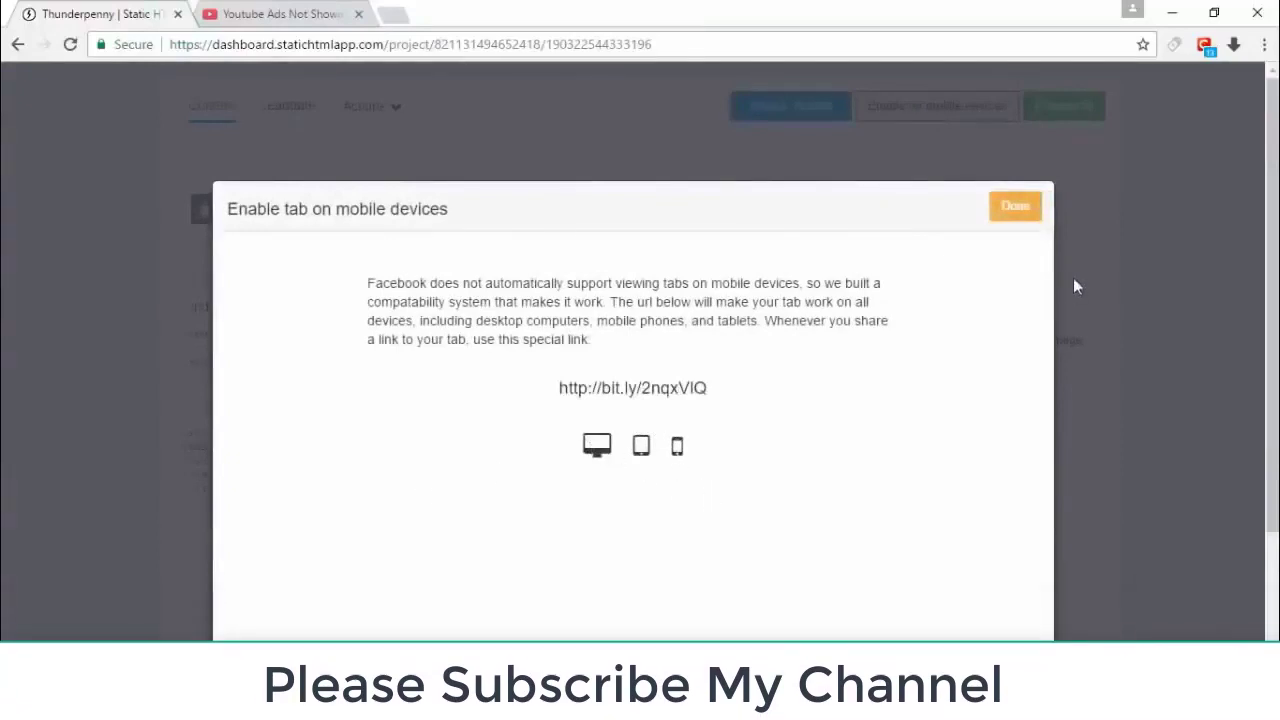
pyautogui.click(1031, 215)
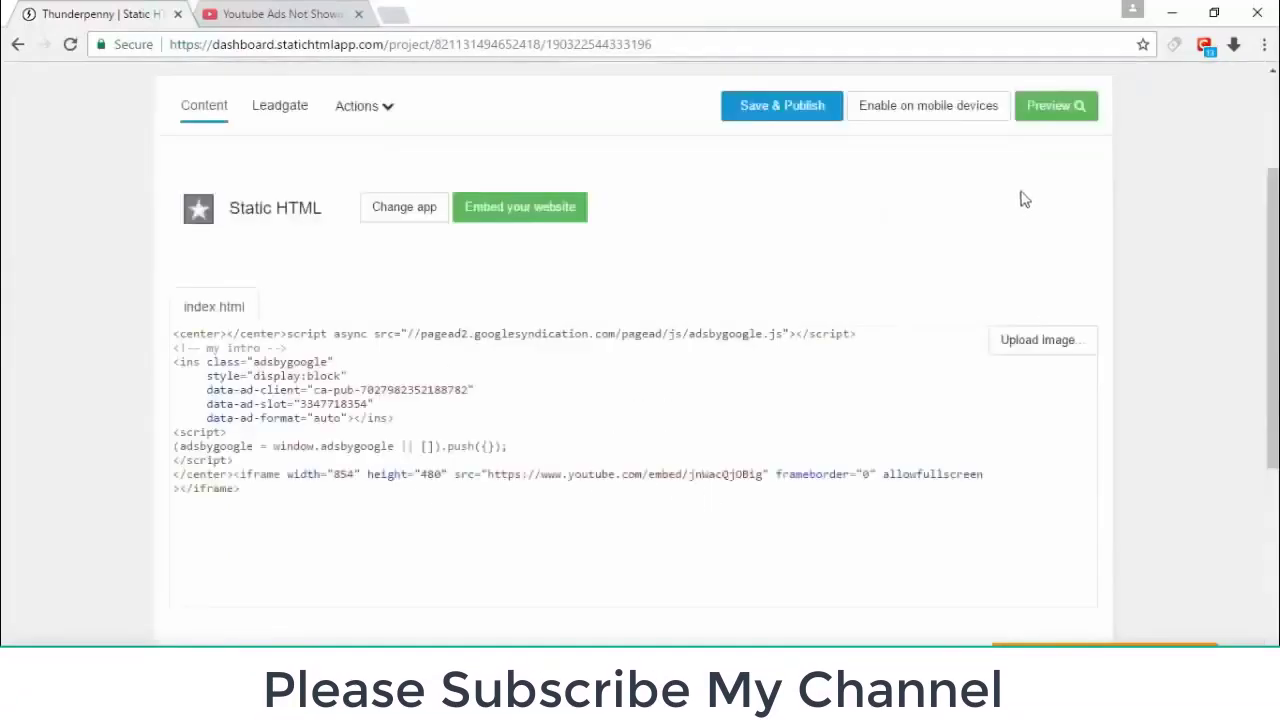
# - Preview the tab and check the embedded video, then close the preview
pyautogui.click(1051, 115)
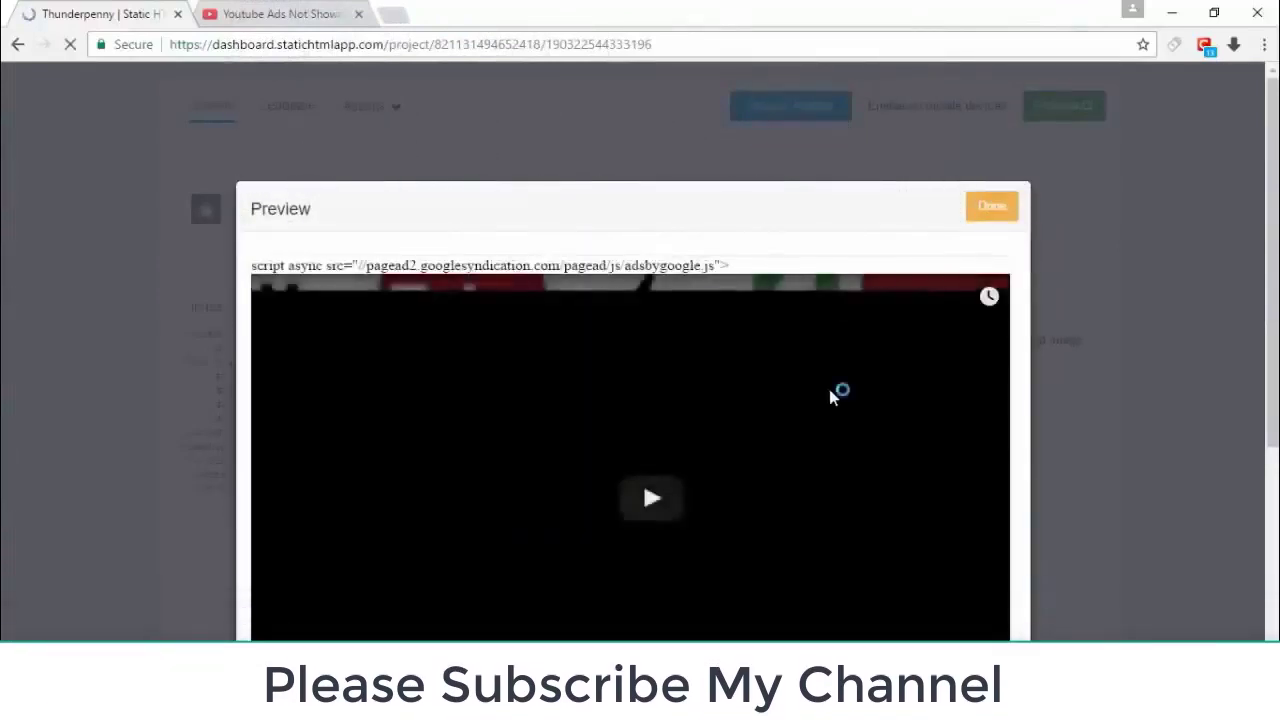
pyautogui.scroll(-1, 829, 399)
pyautogui.scroll(-1, 829, 399)
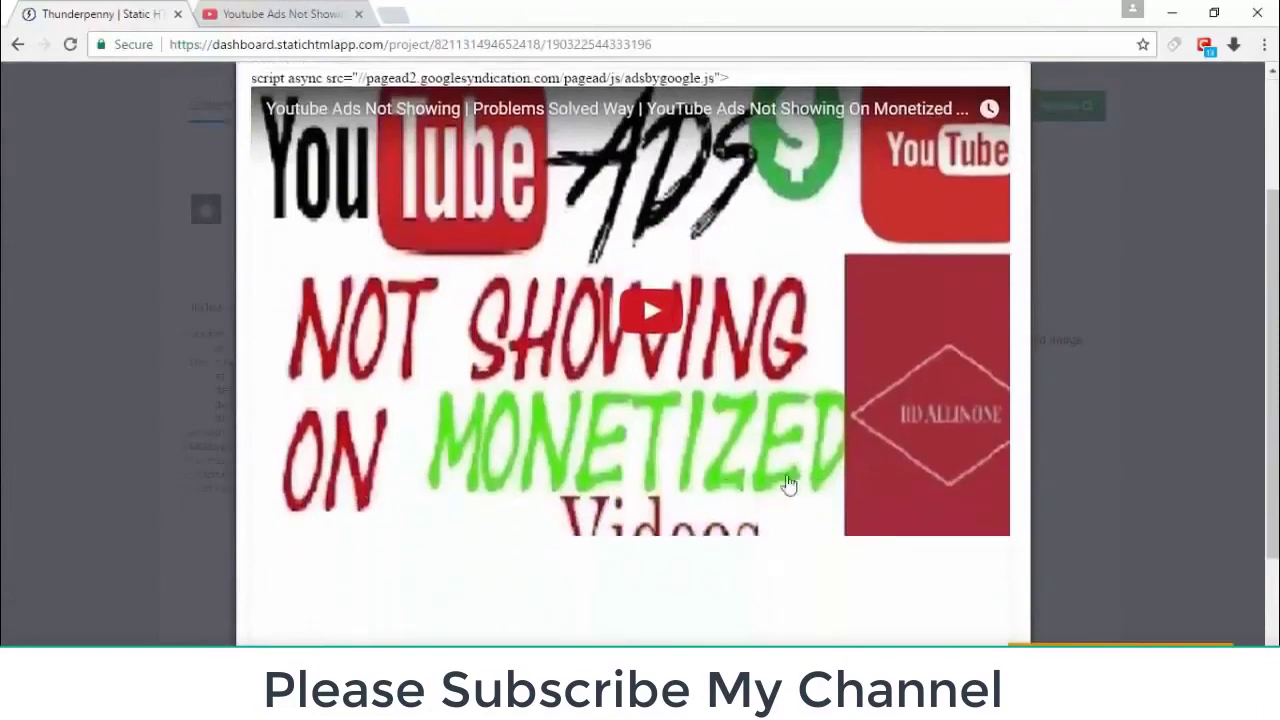
pyautogui.scroll(2, 743, 457)
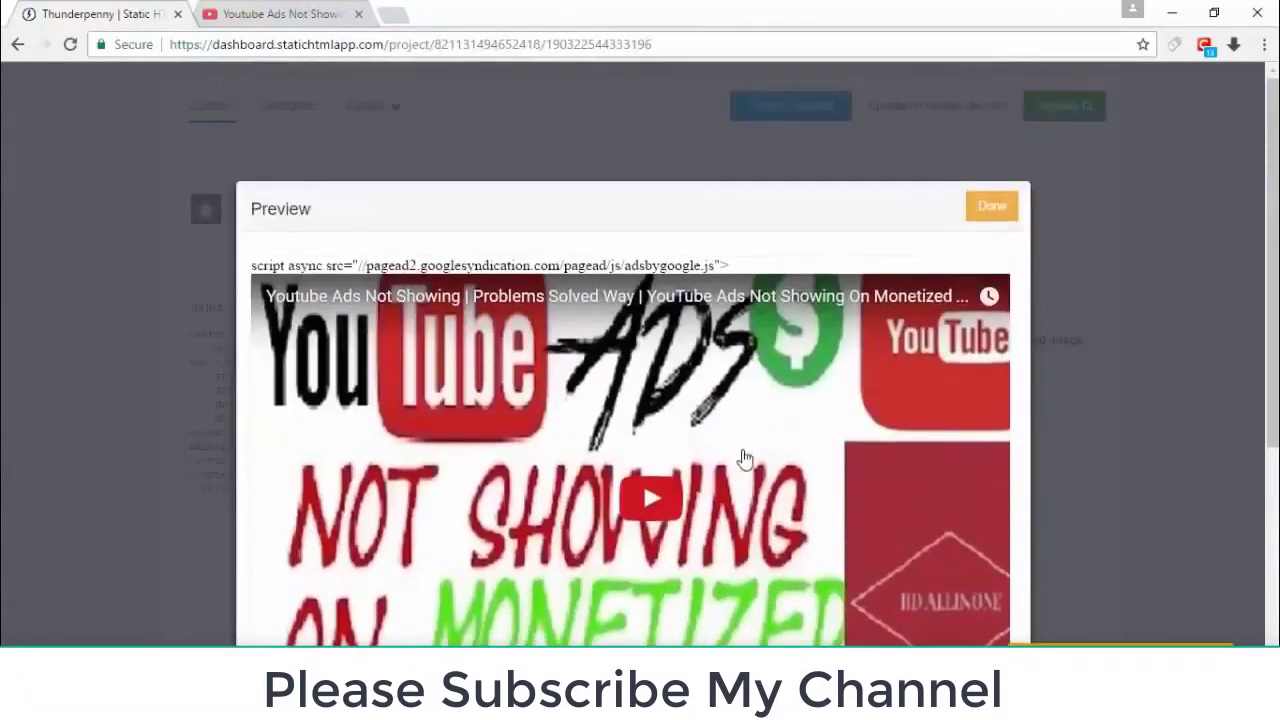
pyautogui.click(994, 206)
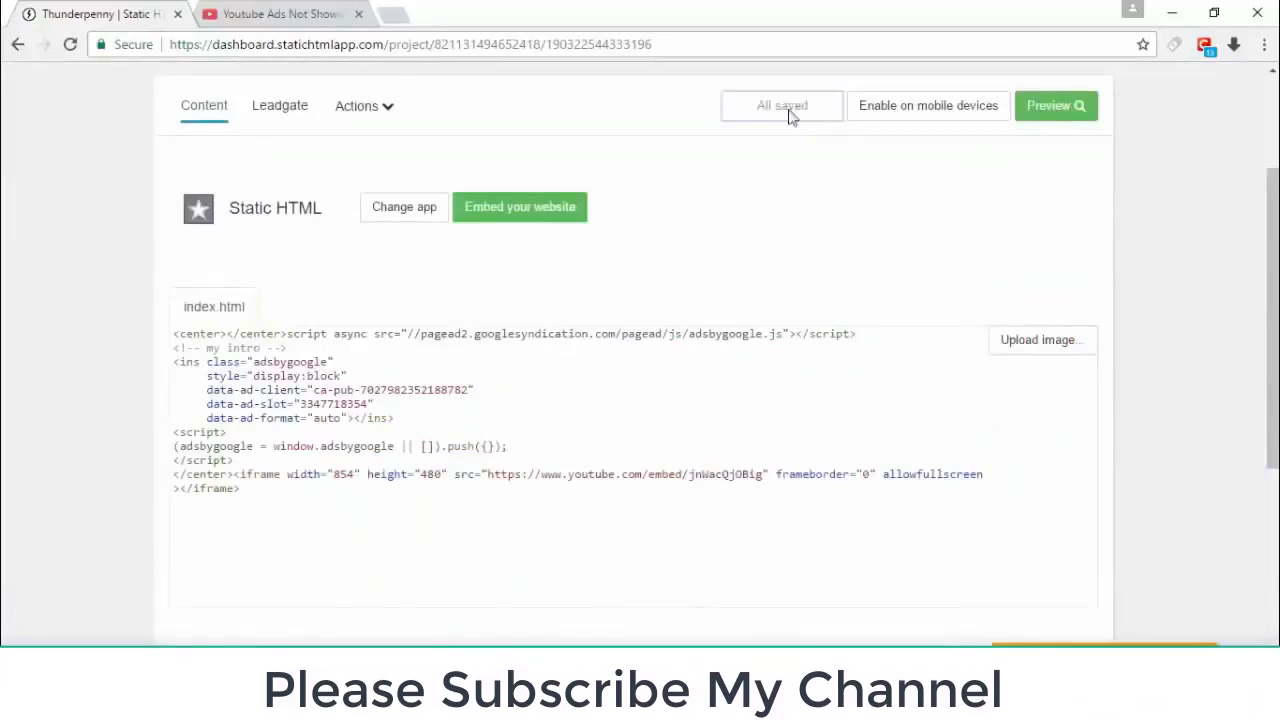
# - View the tab on the Best ptc and revenue share Facebook page
pyautogui.scroll(2, 760, 220)
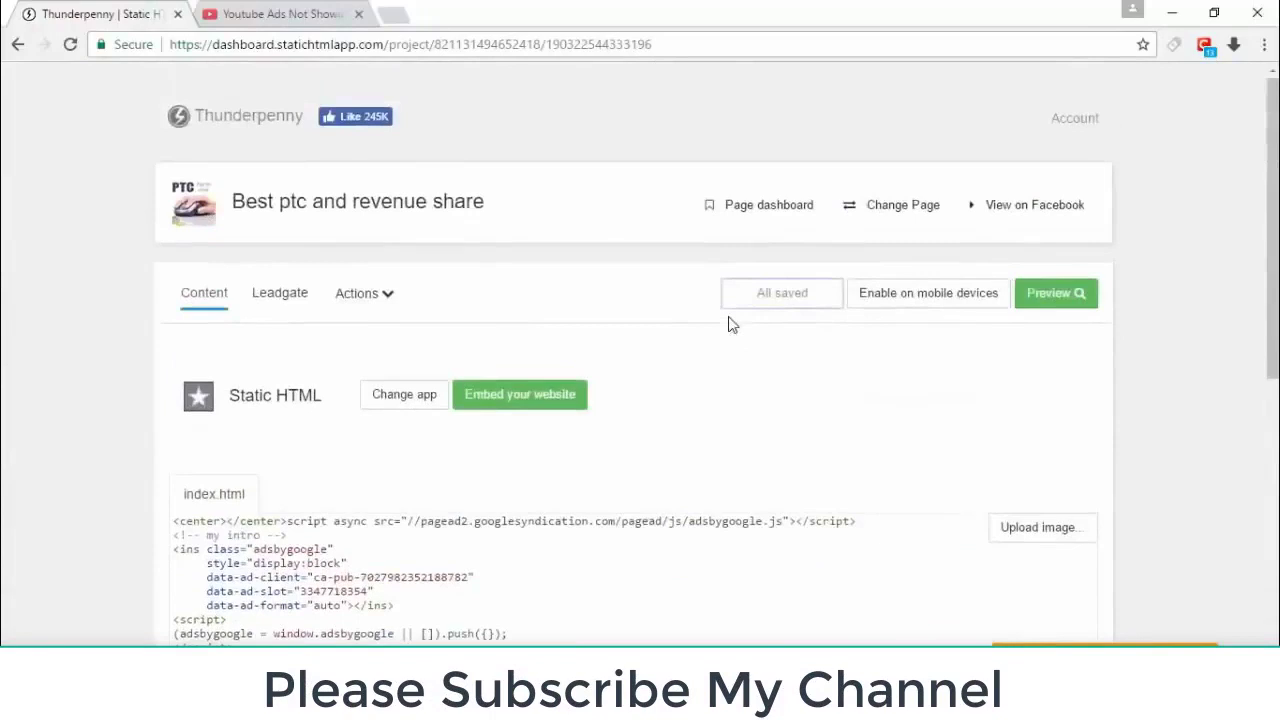
pyautogui.scroll(-1, 860, 220)
pyautogui.click(989, 114)
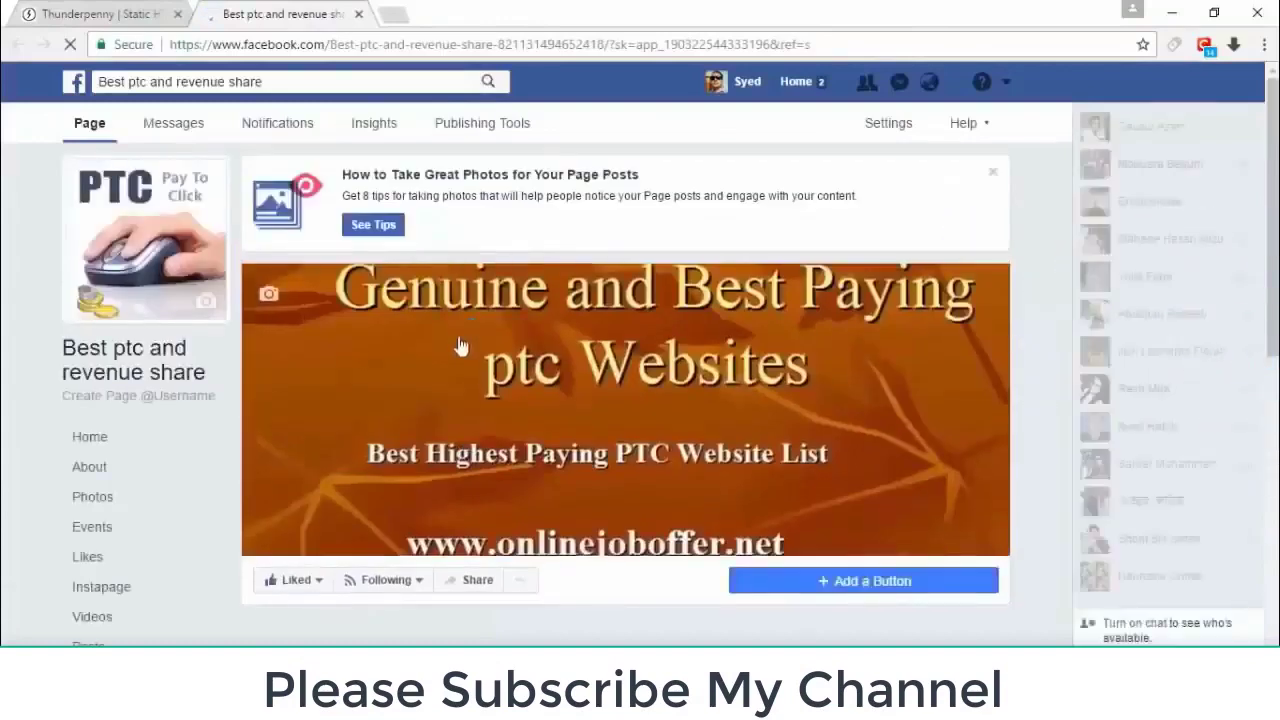
# - Scroll the Facebook page to the Welcome tab to check the embedded YouTube video beneath the AdSense script
pyautogui.scroll(-2, 466, 366)
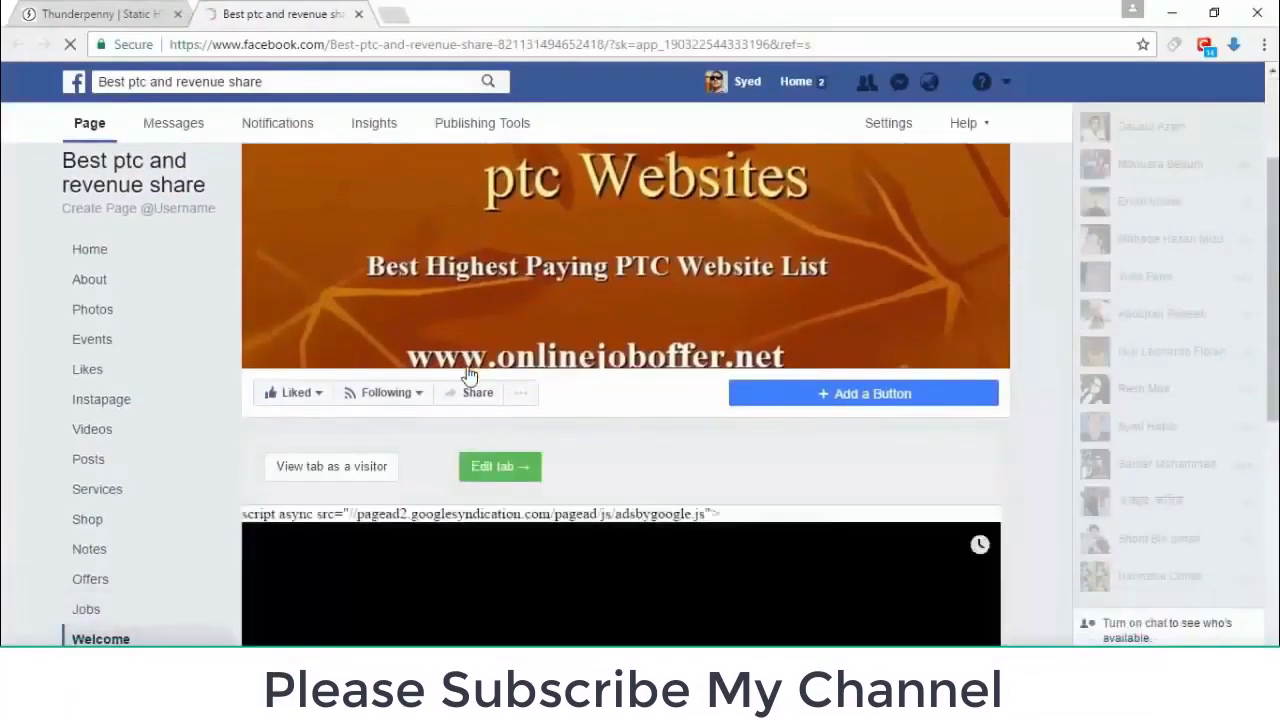
pyautogui.scroll(-2, 466, 372)
pyautogui.scroll(-2, 838, 492)
pyautogui.scroll(-1, 800, 480)
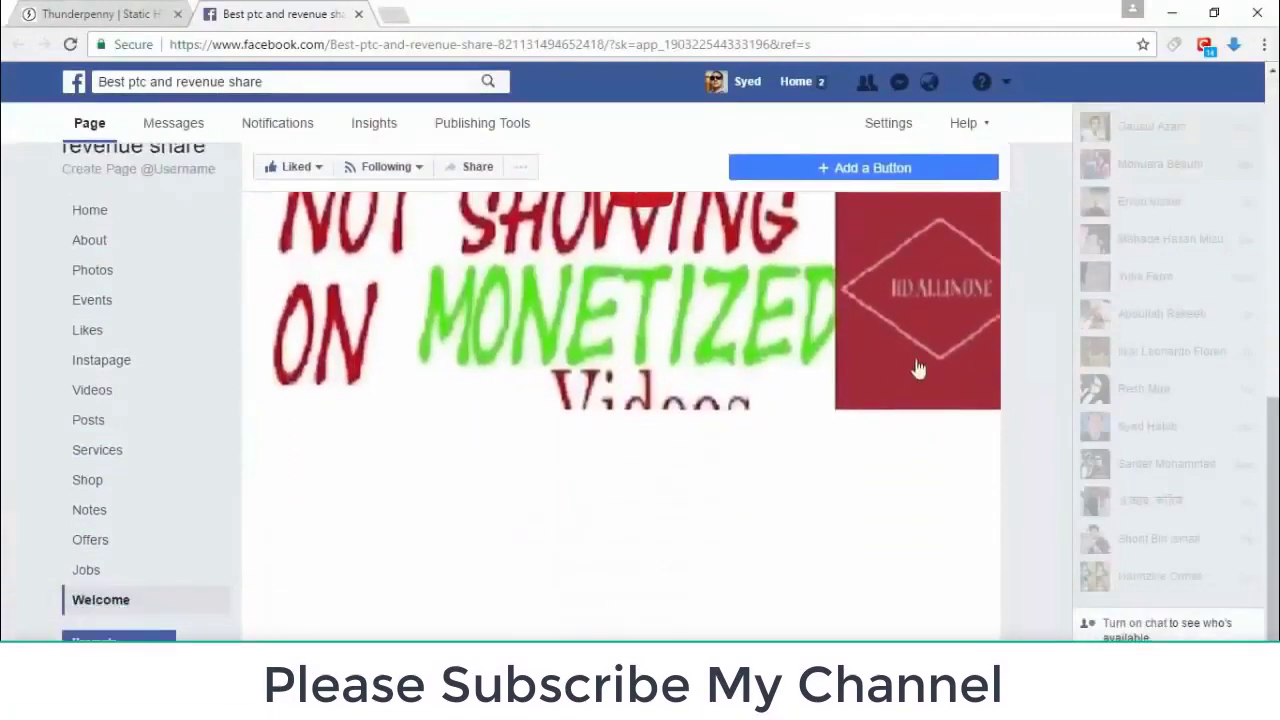
pyautogui.scroll(3, 900, 380)
pyautogui.scroll(1, 733, 422)
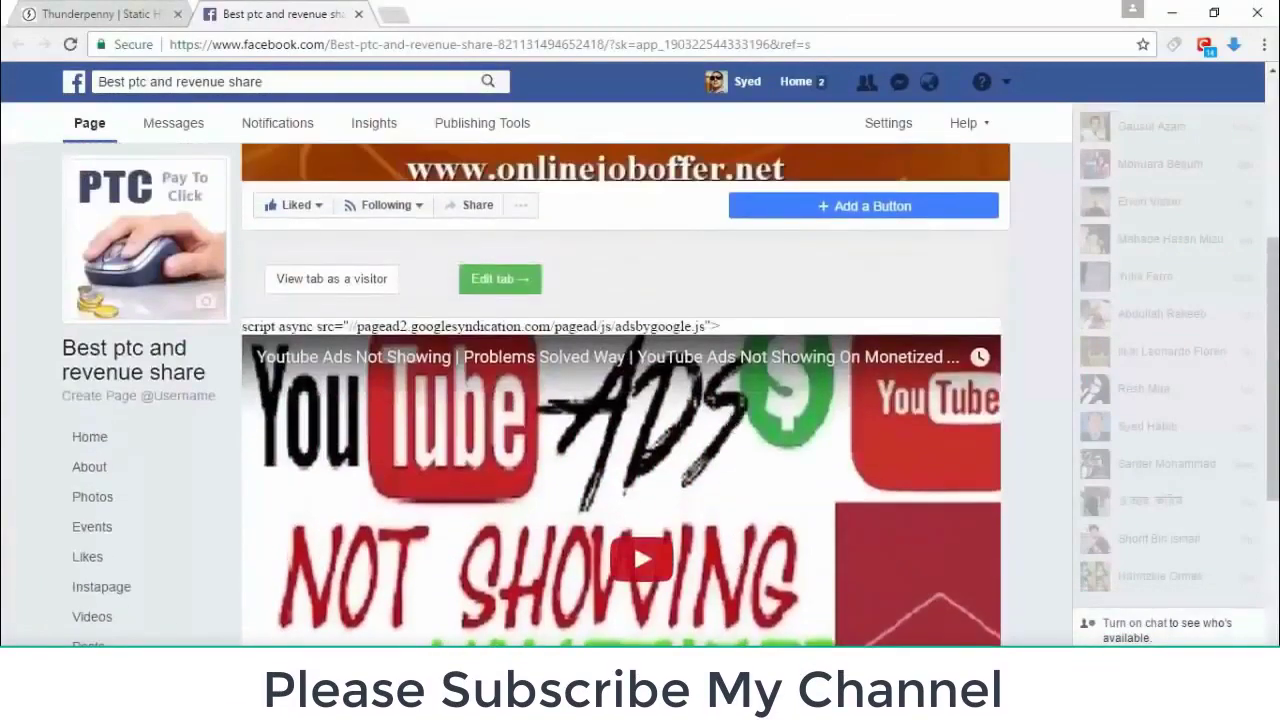